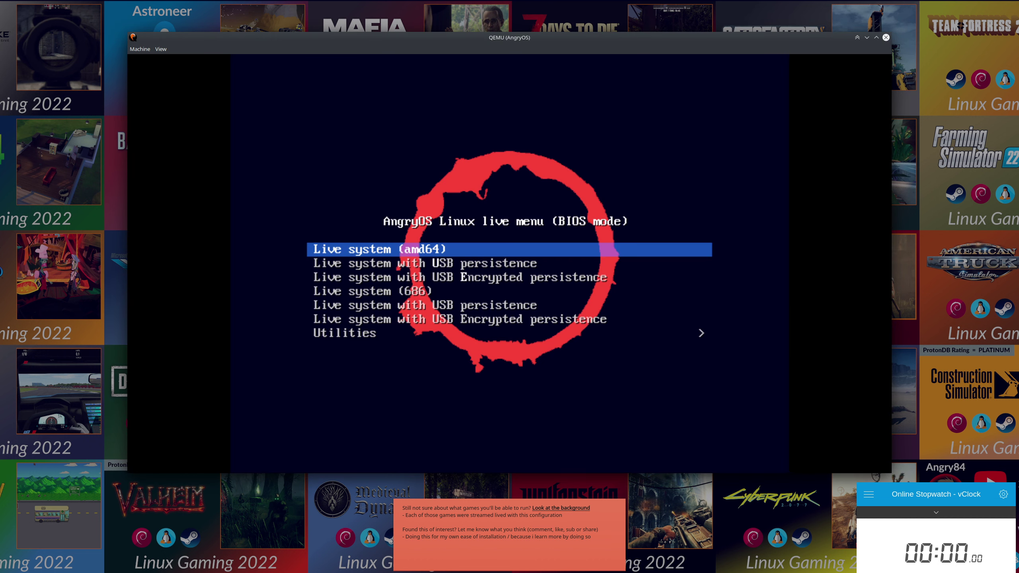
# Boot the 'Live system (amd64)' entry from the AngryOS boot menu.
pyautogui.click(520, 139)
pyautogui.press('Down')
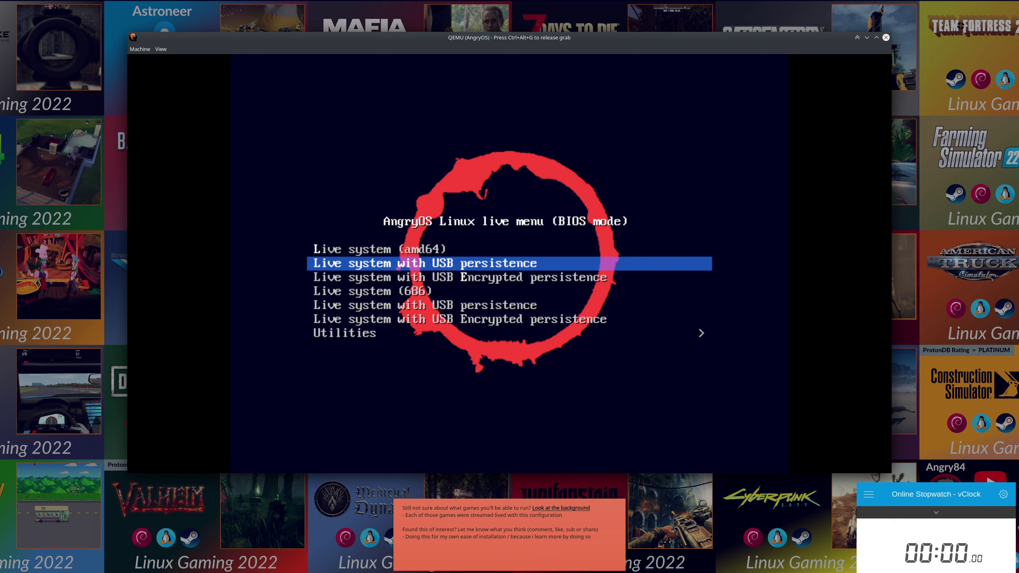
pyautogui.press('Up')
pyautogui.press('Down')
pyautogui.press('Down')
pyautogui.press('Down')
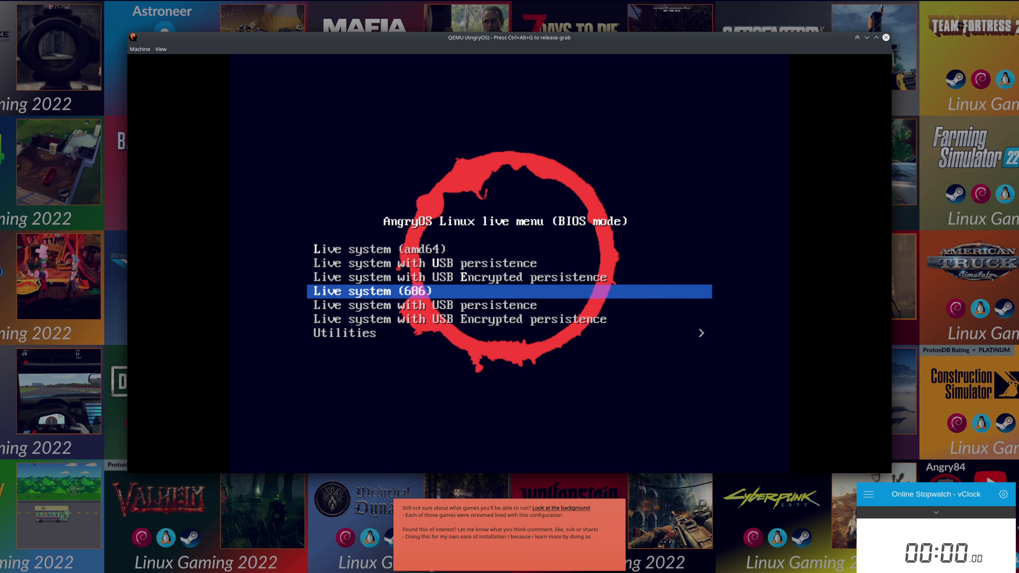
pyautogui.press('Up')
pyautogui.press('Up')
pyautogui.press('Up')
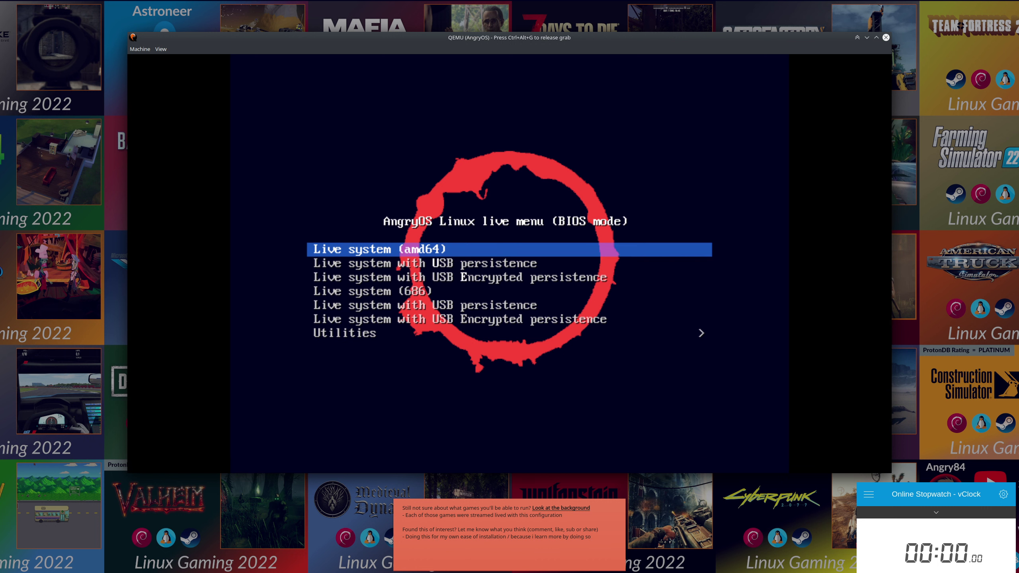
pyautogui.press('Return')
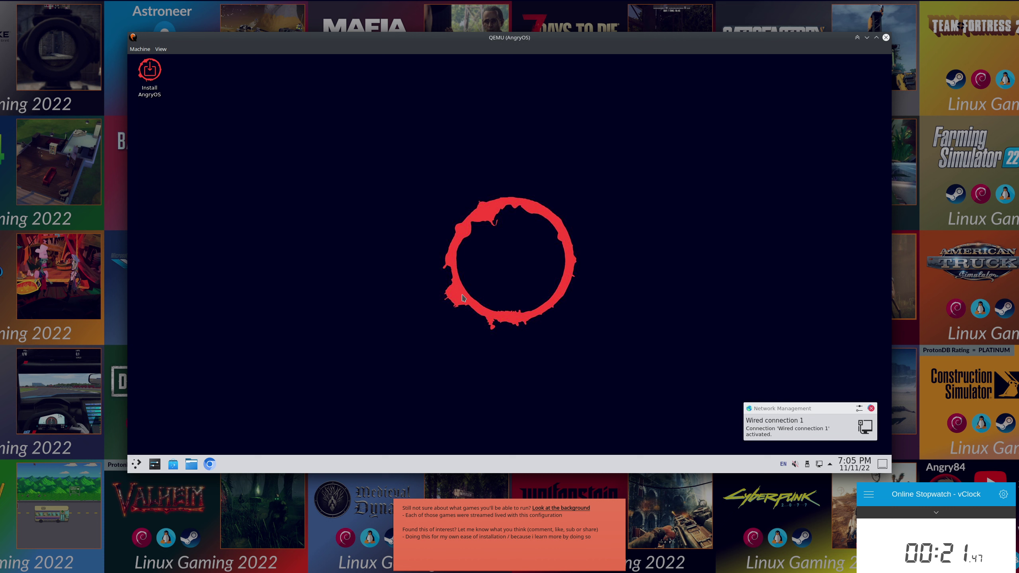
# Launch the AngryOS installer, keep New York location and US English keyboard, and choose Erase disk.
pyautogui.doubleClick(159, 80)
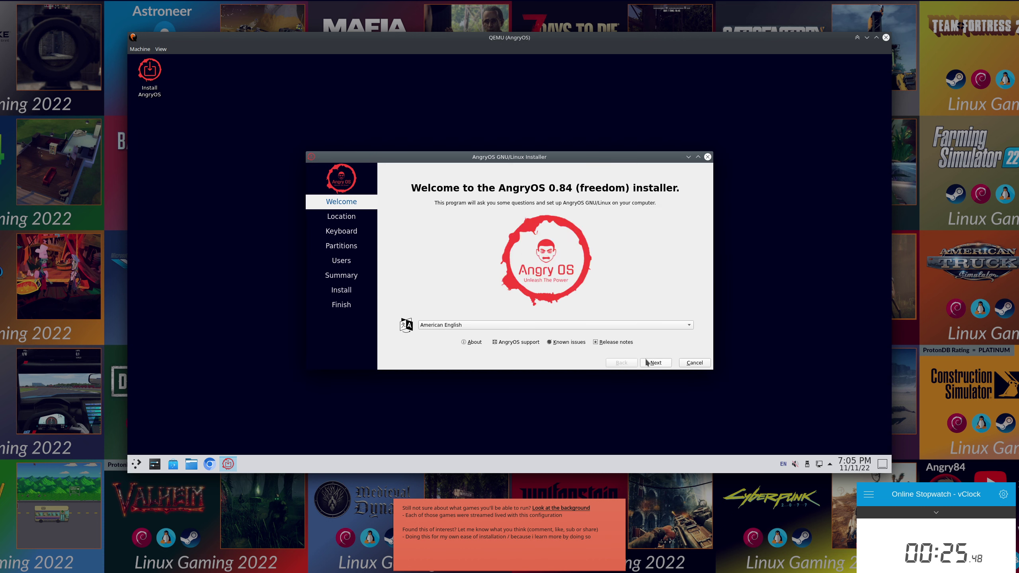
pyautogui.click(653, 365)
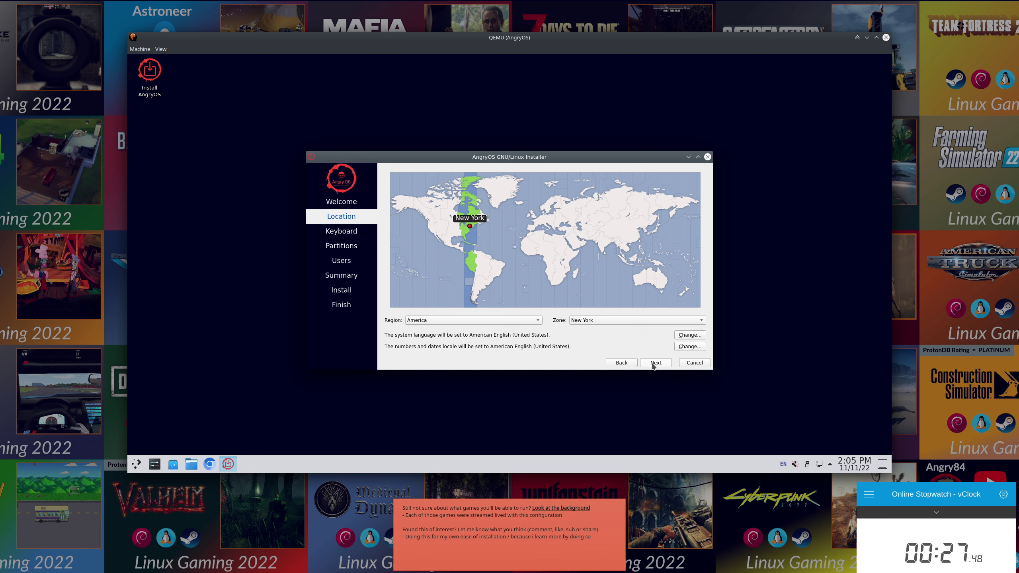
pyautogui.click(652, 365)
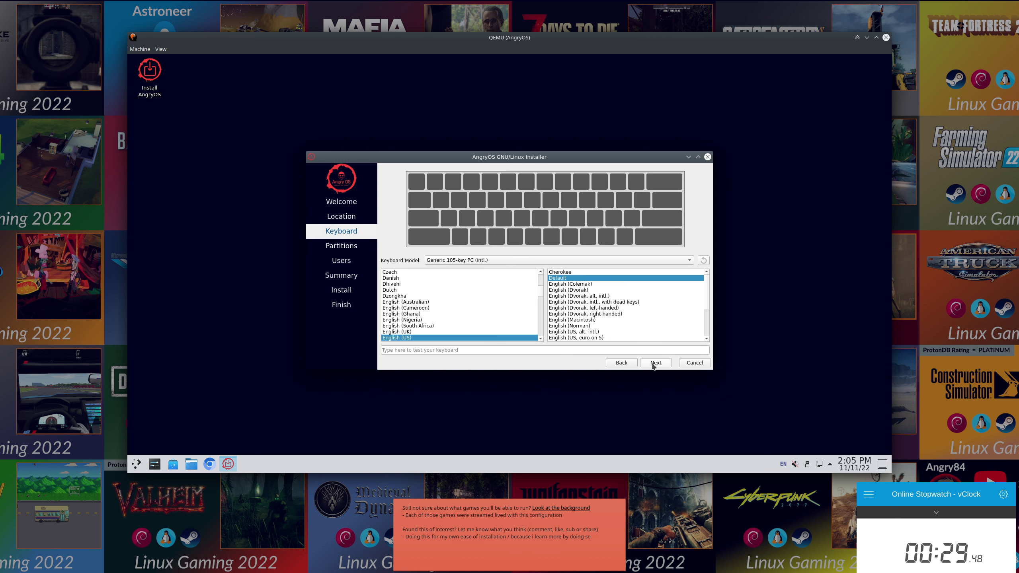
pyautogui.click(652, 365)
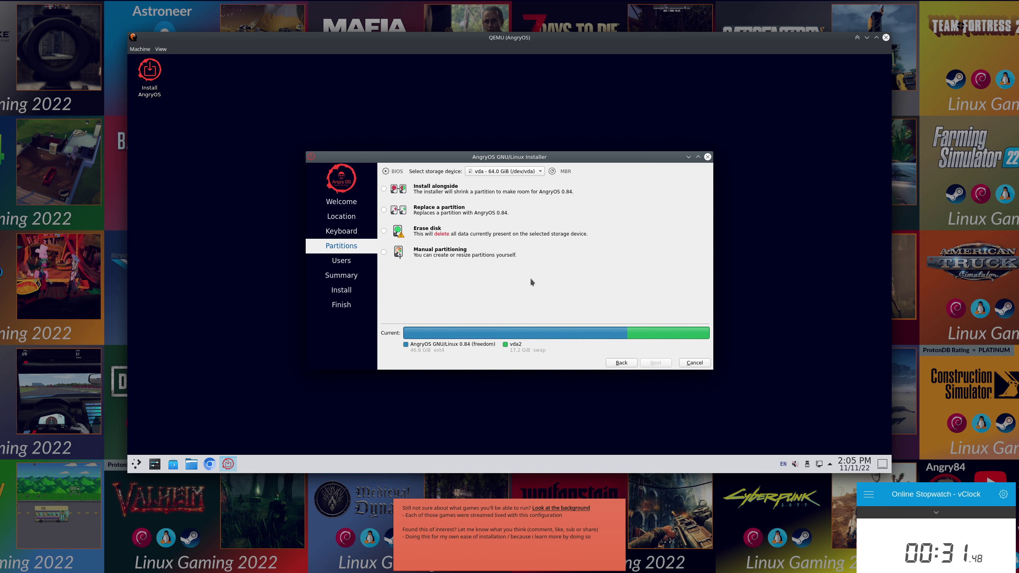
pyautogui.click(383, 231)
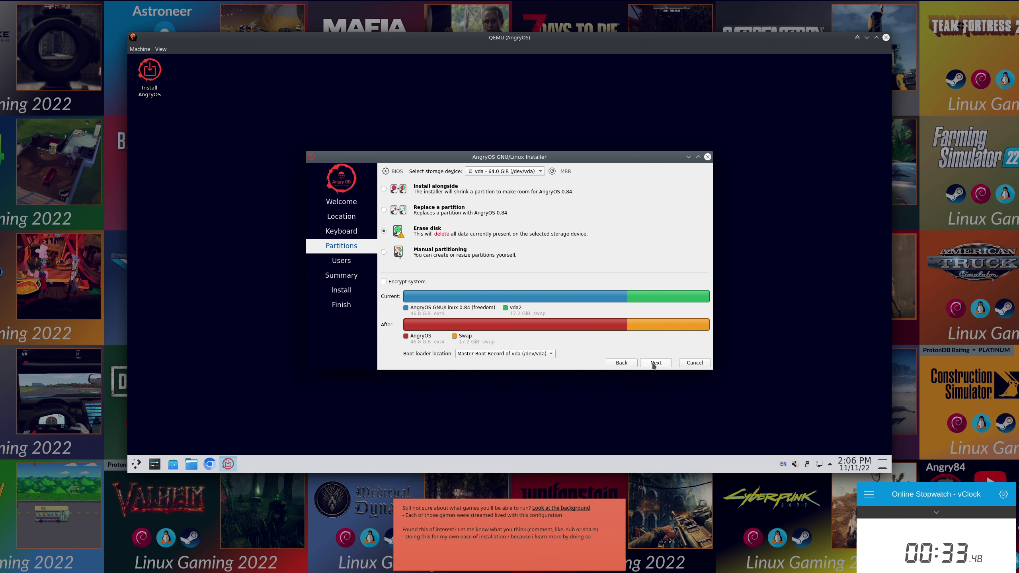
pyautogui.click(654, 365)
# Create the user 'test', enter its password twice, and continue to the summary.
pyautogui.write('test')
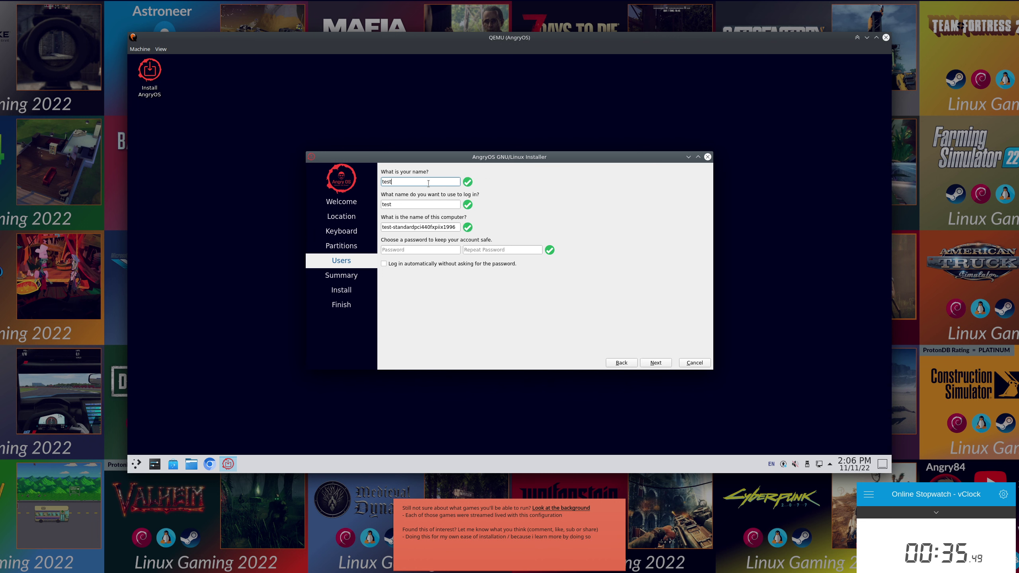
pyautogui.hotkey('ctrl', 'a')
pyautogui.click(429, 250)
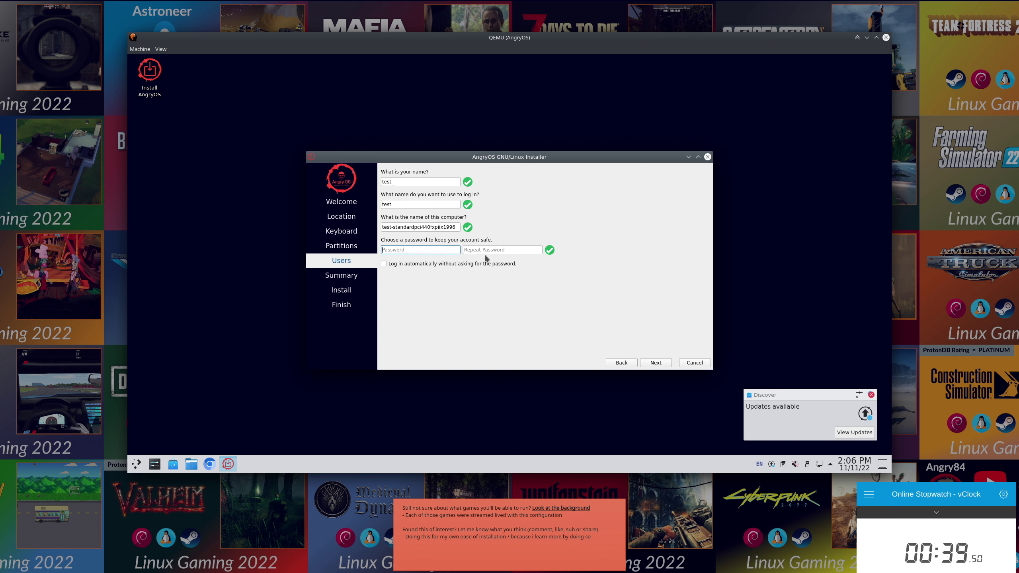
pyautogui.write('test')
pyautogui.click(478, 252)
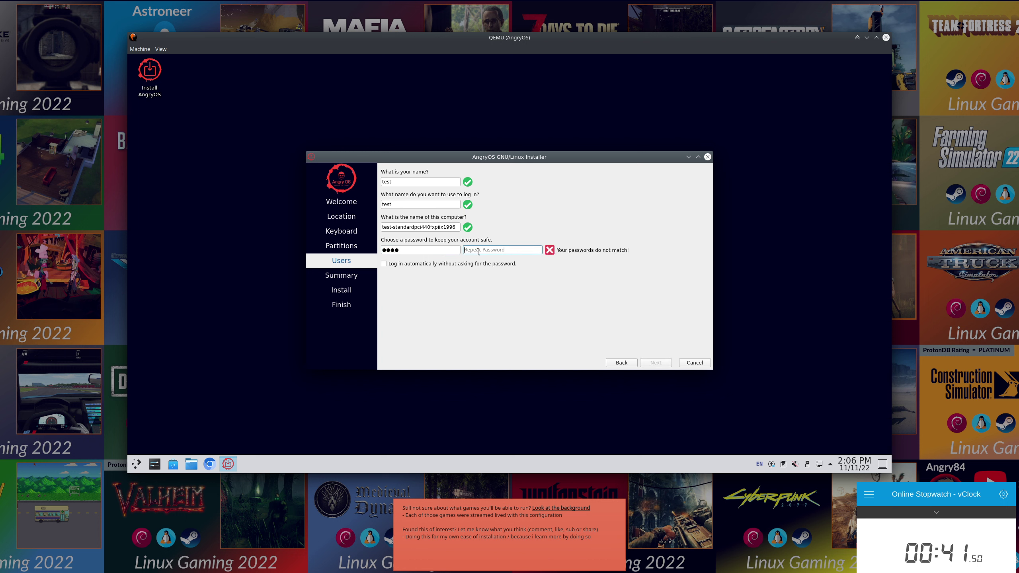
pyautogui.write('test')
pyautogui.click(655, 363)
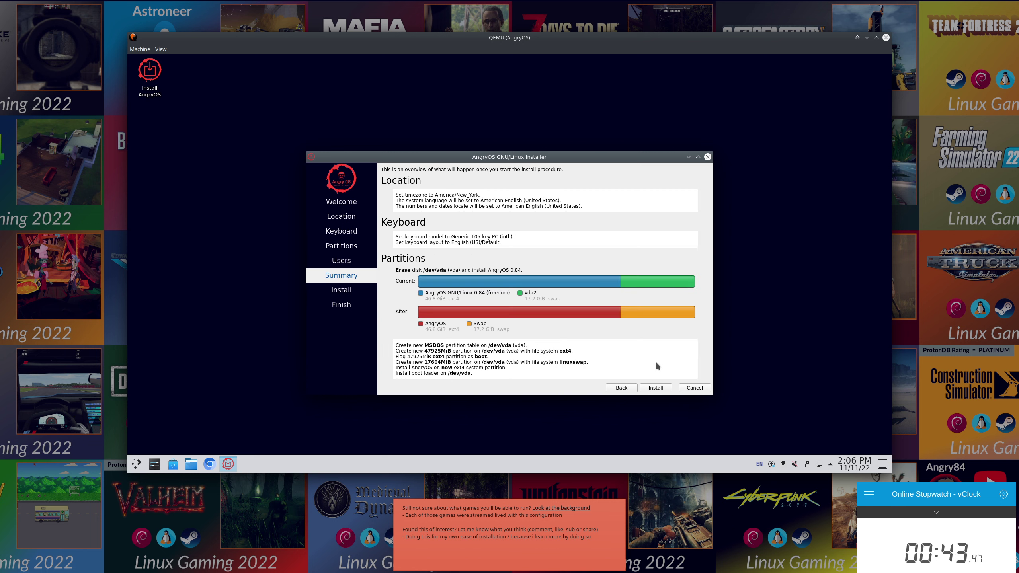
# Start installing AngryOS onto the disk from the summary page.
pyautogui.click(653, 387)
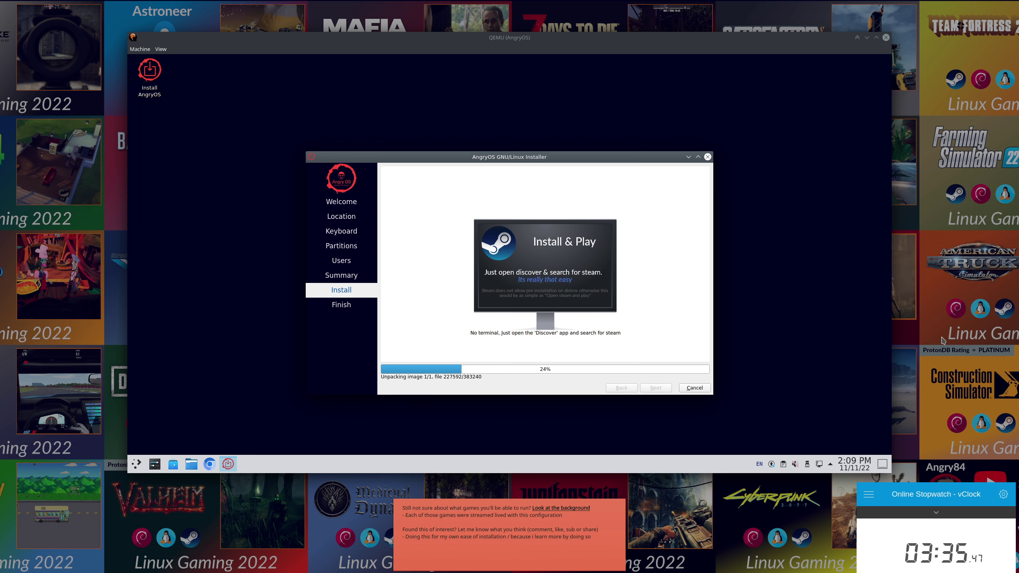
# Minimize the QEMU window while the installation completes.
pyautogui.click(867, 39)
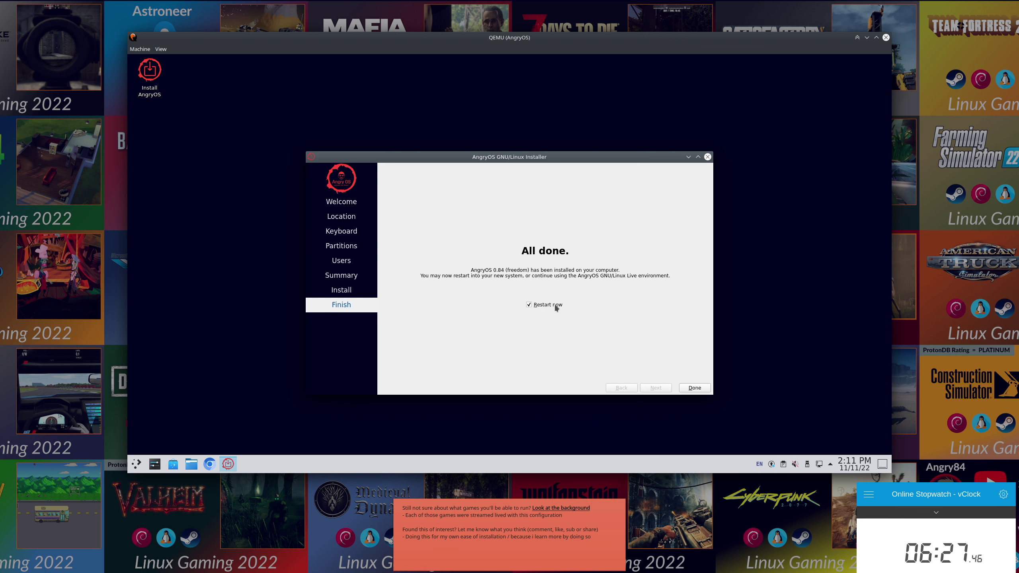
# Restart the VM and open GRUB's 'Advanced options for Debian GNU/Linux' kernel list.
pyautogui.click(693, 389)
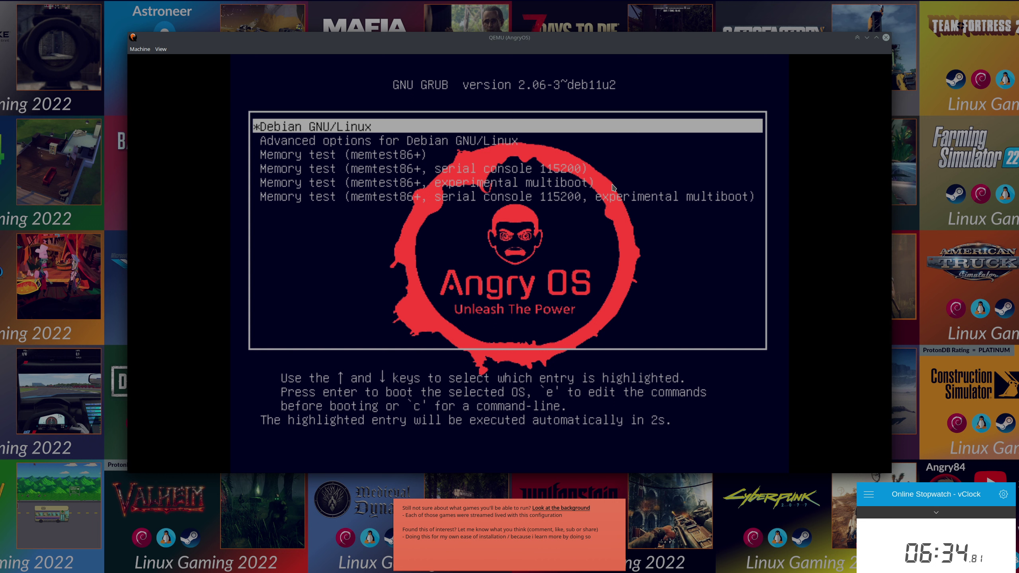
pyautogui.hotkey('ctrl', 'alt', 'g')
pyautogui.press('Down')
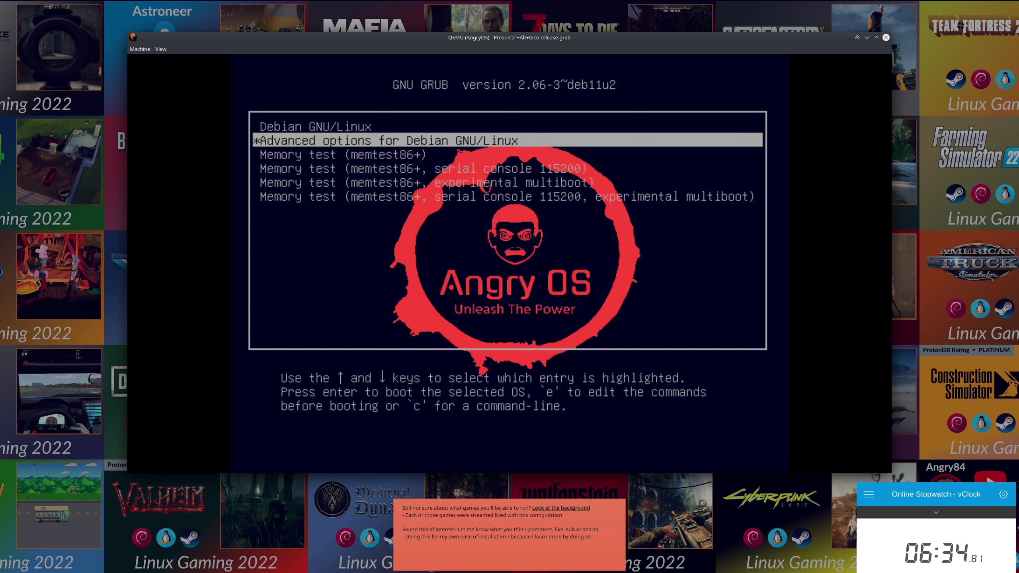
pyautogui.press('Down')
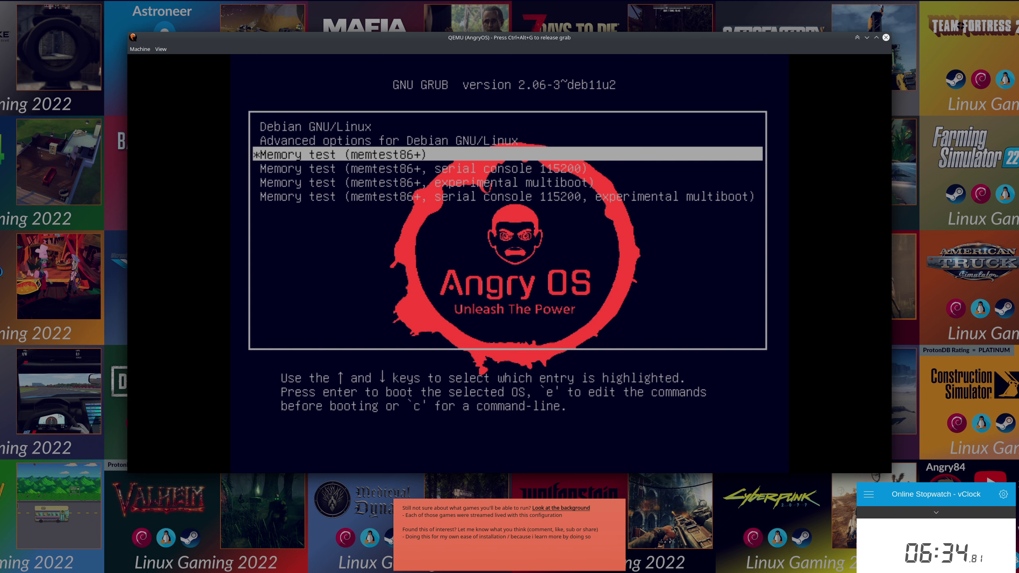
pyautogui.press('Up')
pyautogui.press('Down')
pyautogui.press('Up')
pyautogui.press('Return')
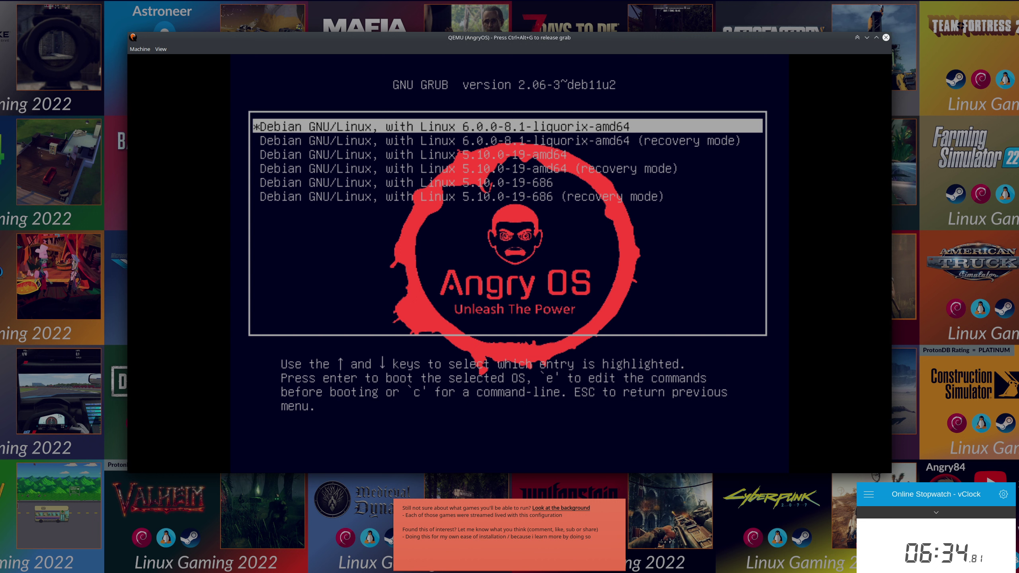
# Select the 6.0.0-8.1-liquorix-amd64 kernel entry in the GRUB submenu and boot it.
pyautogui.press('Down')
pyautogui.press('Down')
pyautogui.press('Down')
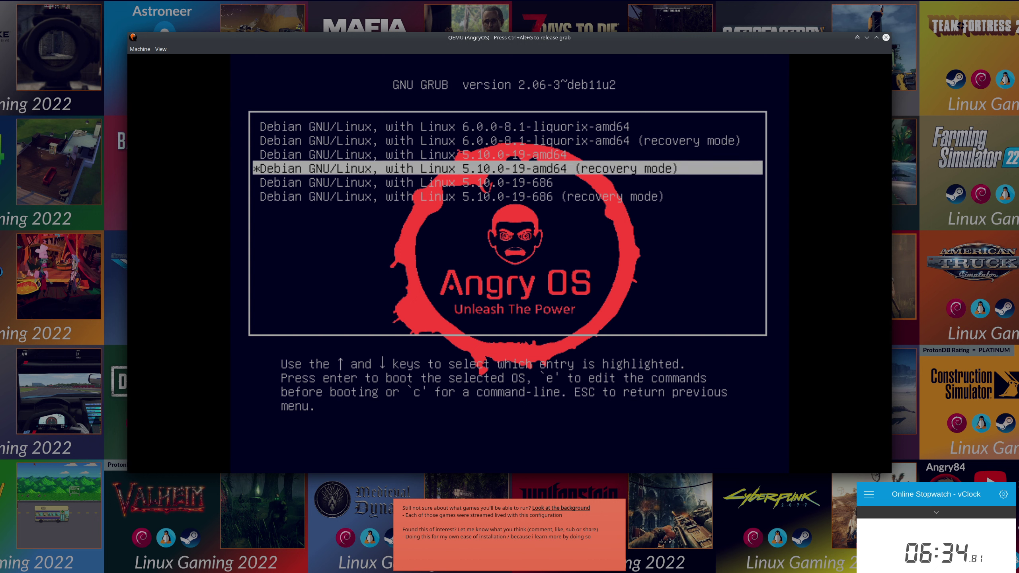
pyautogui.press('Up')
pyautogui.press('Up')
pyautogui.press('Up')
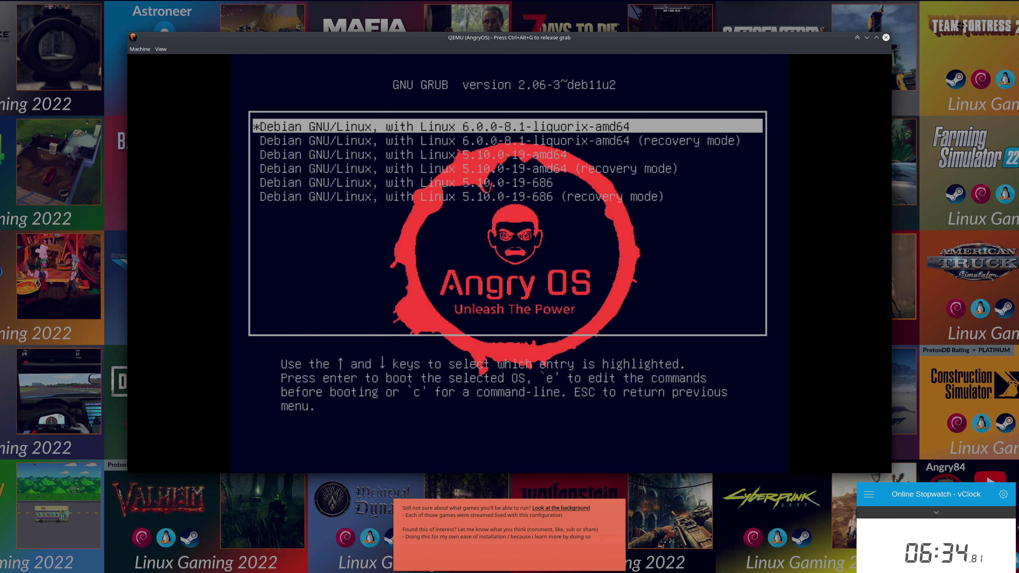
pyautogui.press('Down')
pyautogui.press('Down')
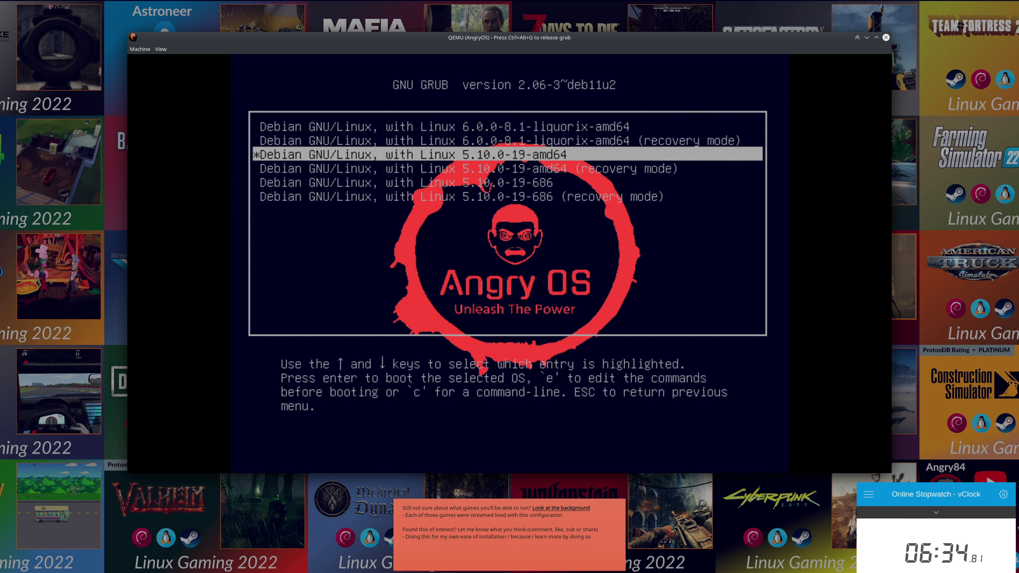
pyautogui.press('Up')
pyautogui.press('Up')
pyautogui.press('Return')
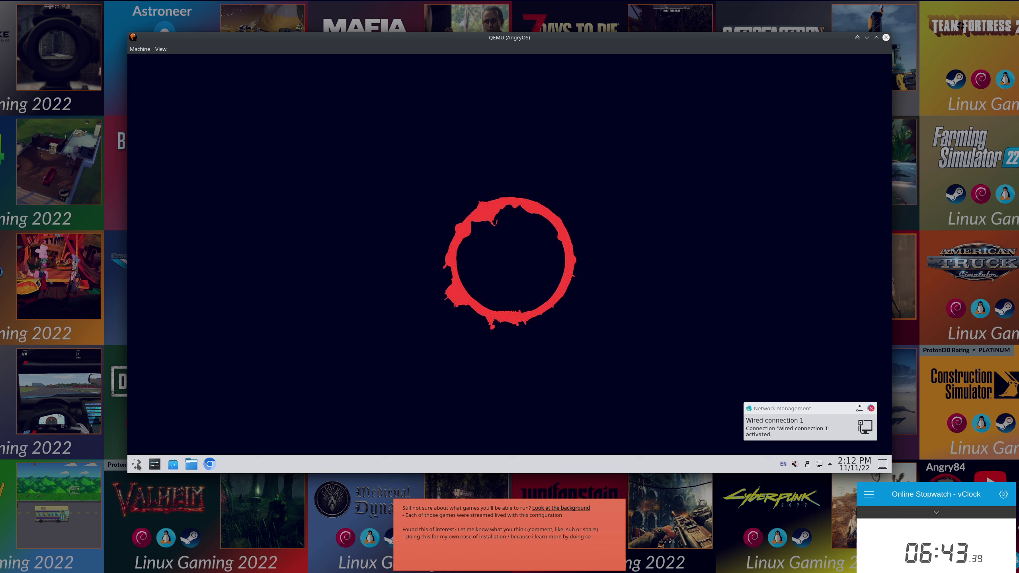
# Search Discover for 'Steam' and start installing it from the results.
pyautogui.click(173, 464)
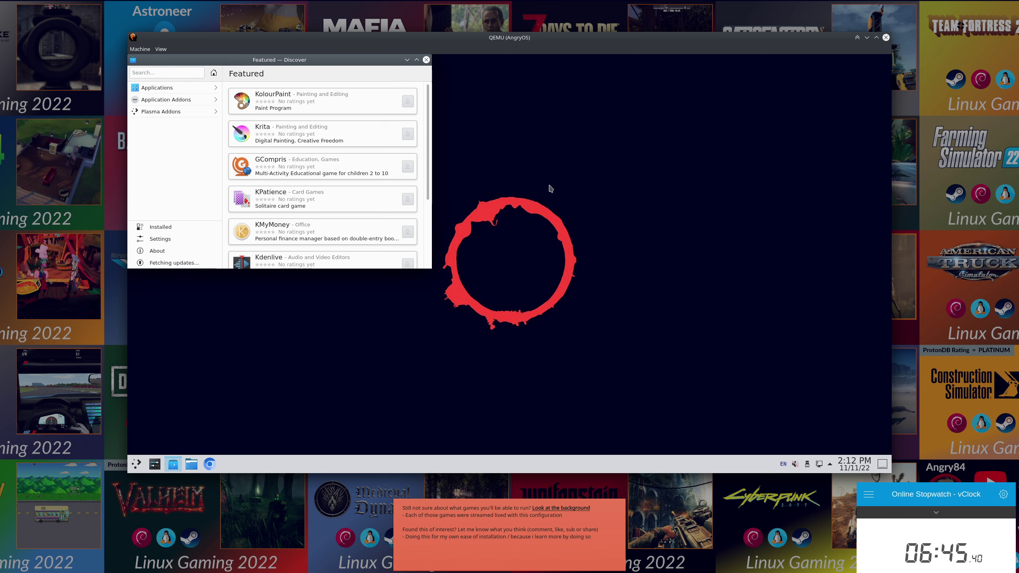
pyautogui.click(179, 74)
pyautogui.write('St')
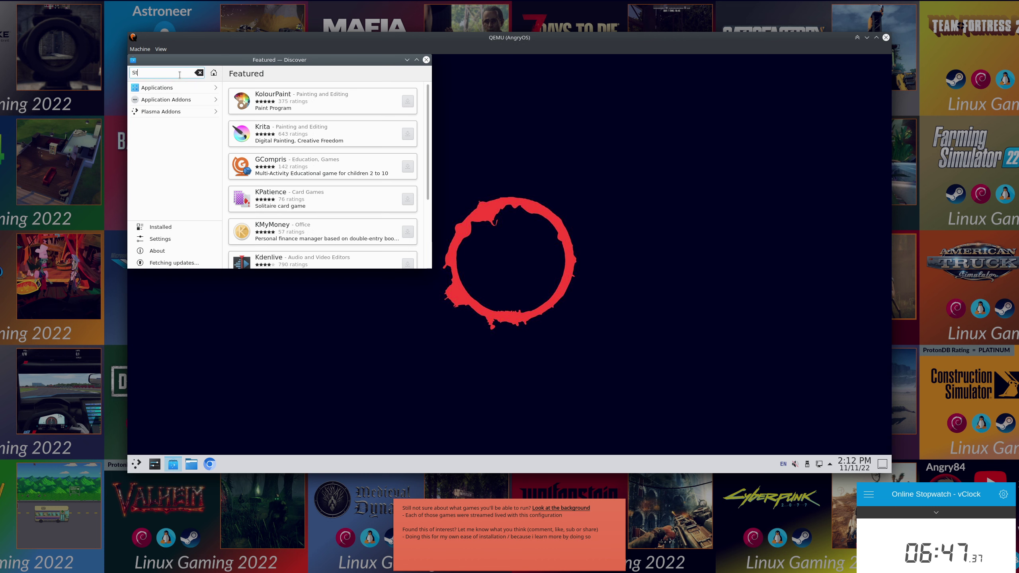
pyautogui.write('eam')
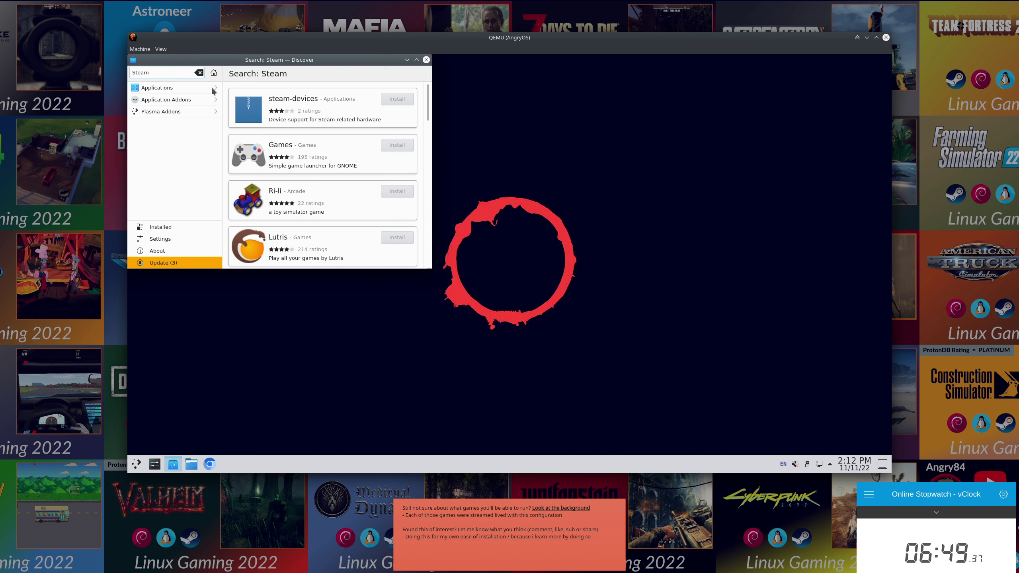
pyautogui.moveTo(438, 276); pyautogui.dragTo(745, 395)
pyautogui.scroll(-1, 674, 335)
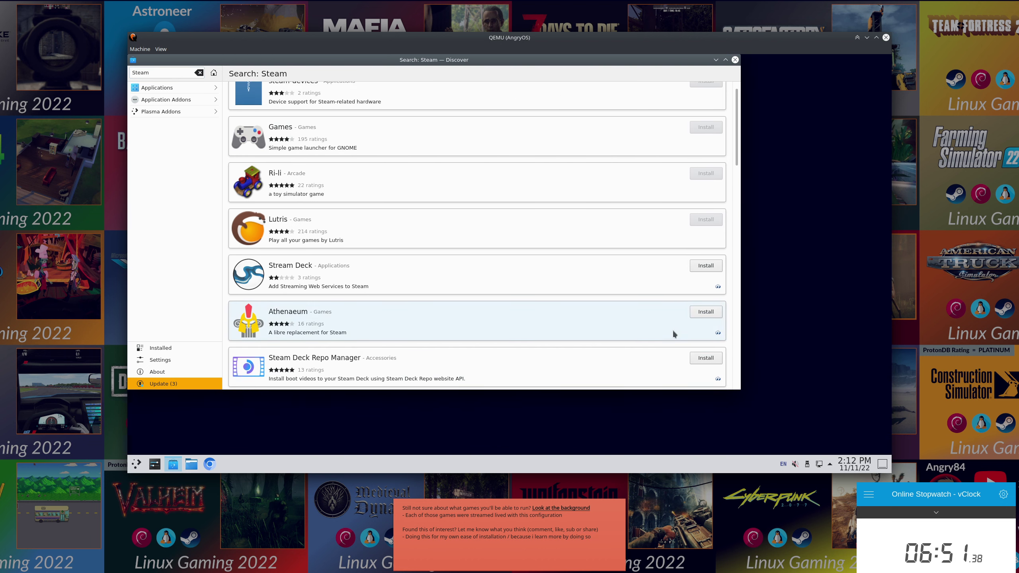
pyautogui.moveTo(737, 162); pyautogui.dragTo(735, 230)
pyautogui.click(706, 247)
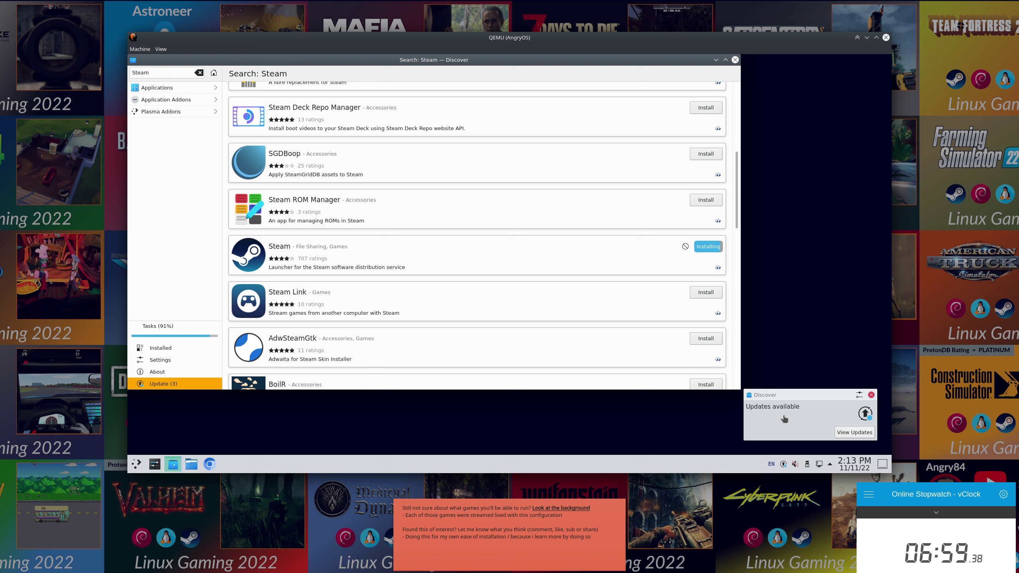
# Dismiss the updates notification, check Steam's install progress in Tasks, and close Discover.
pyautogui.click(871, 395)
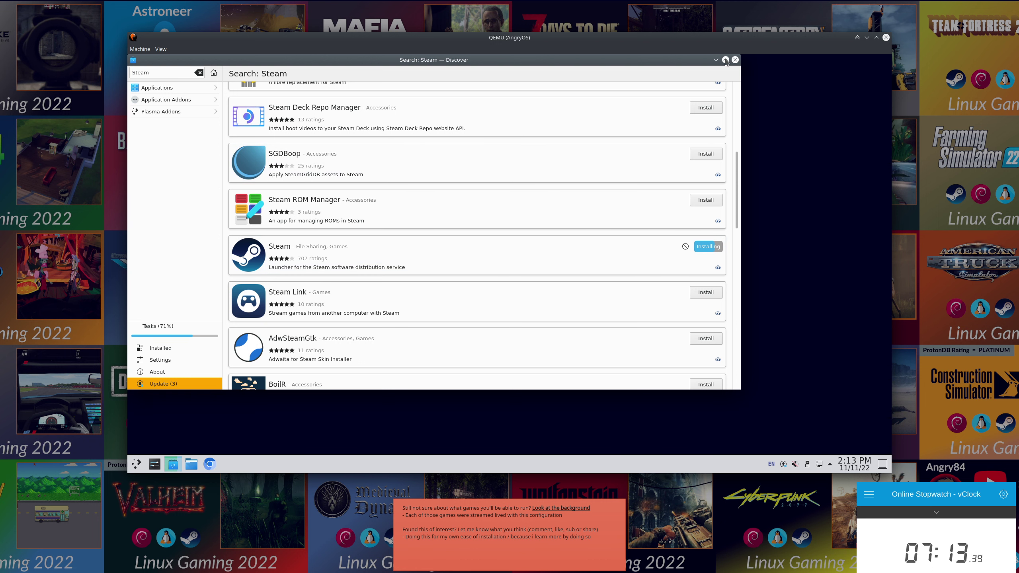
pyautogui.moveTo(702, 63); pyautogui.dragTo(743, 82)
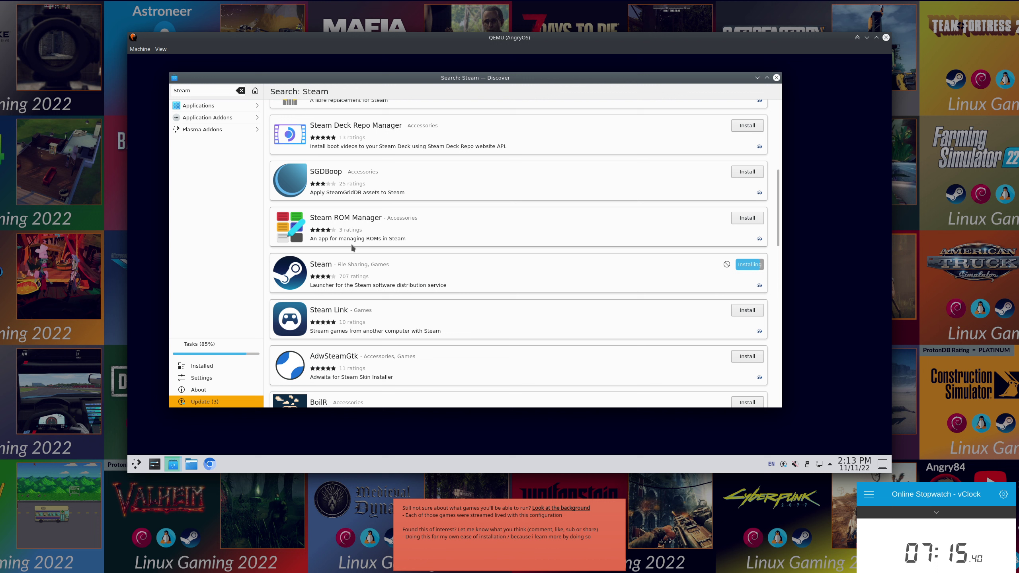
pyautogui.click(203, 348)
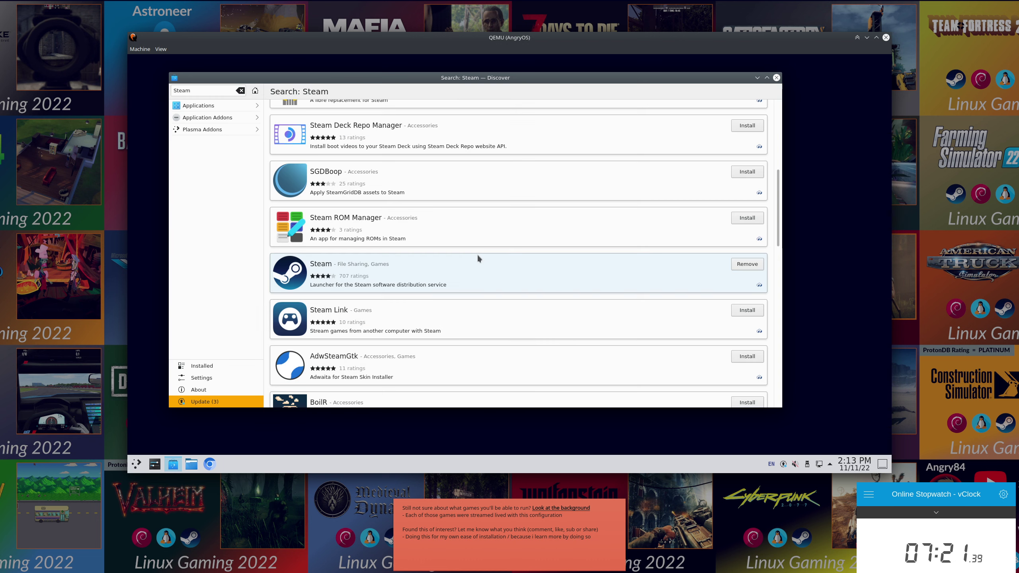
pyautogui.click(776, 77)
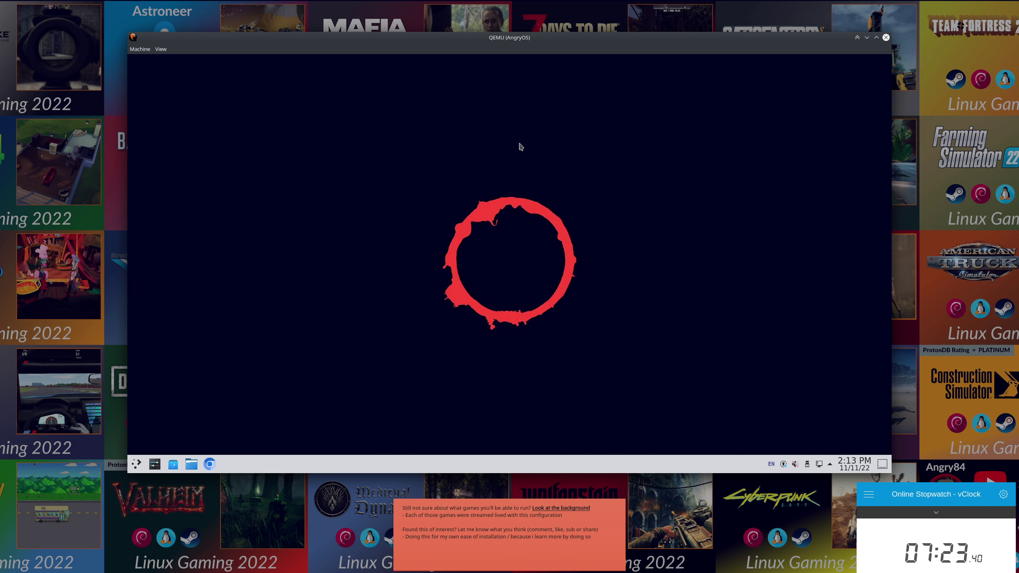
# Add Lutris, ProtonUp-Qt and Steam from the Games category to the desktop.
pyautogui.click(137, 464)
pyautogui.click(196, 434)
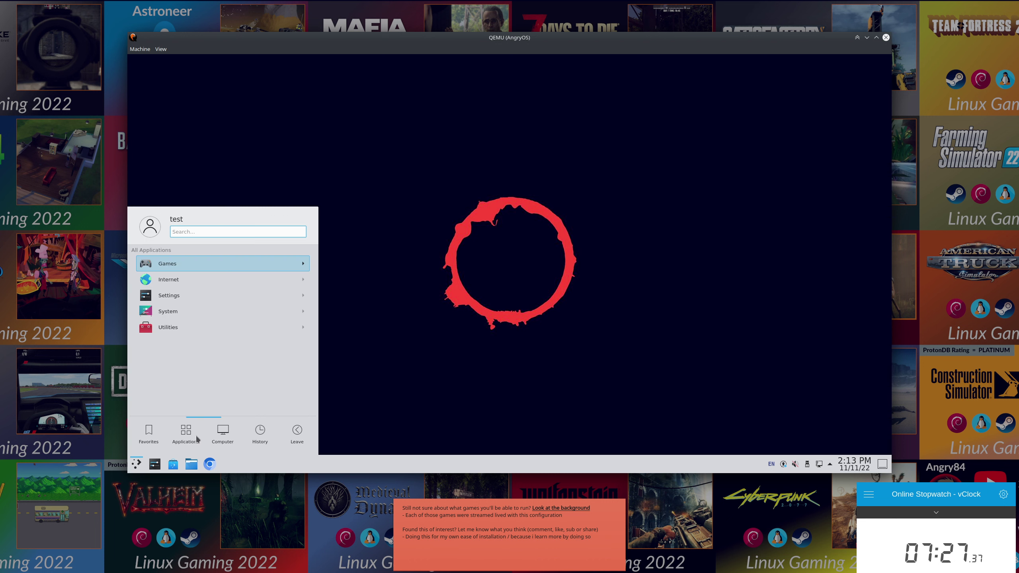
pyautogui.click(213, 264)
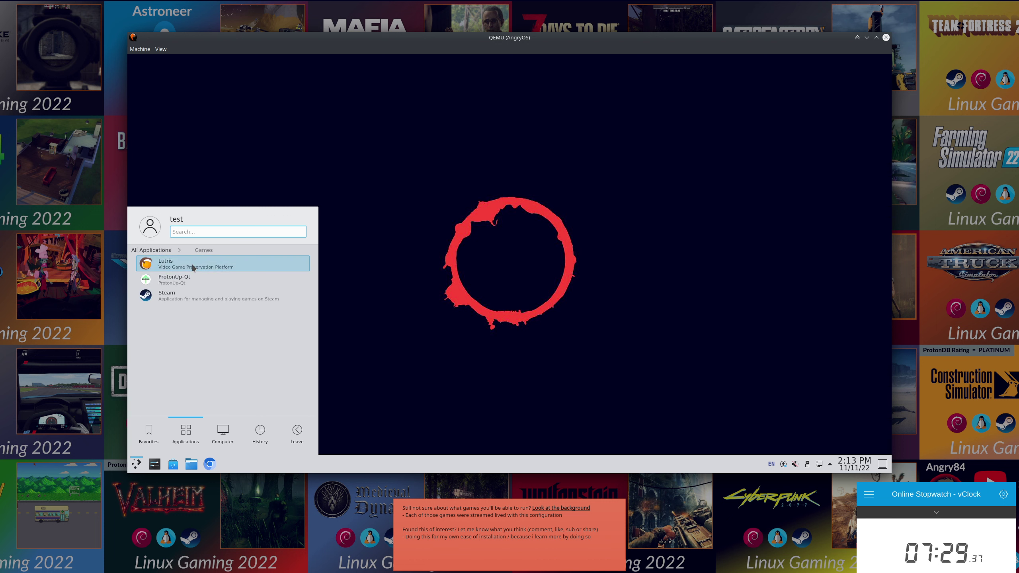
pyautogui.rightClick(191, 265)
pyautogui.click(179, 284)
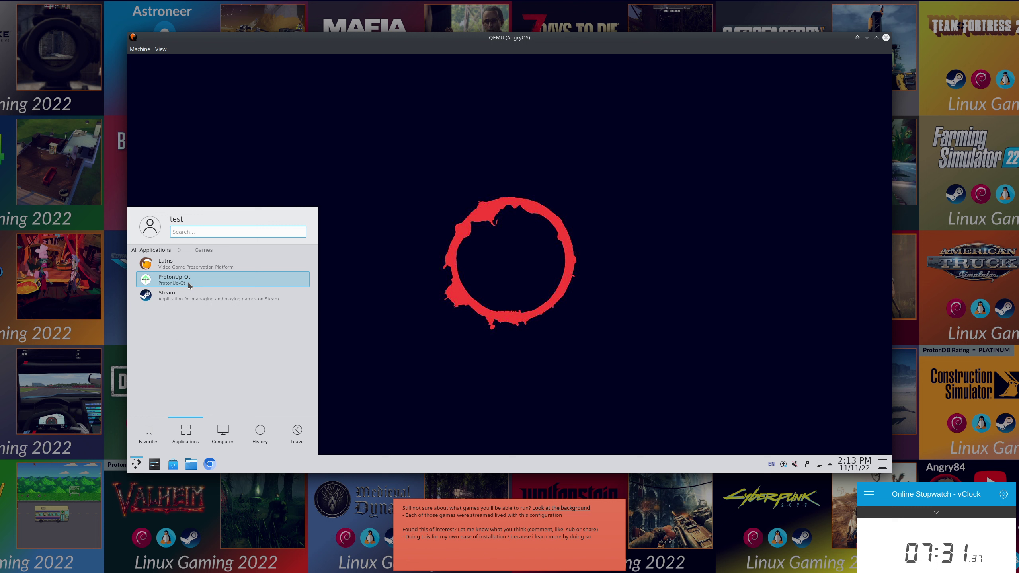
pyautogui.rightClick(180, 283)
pyautogui.click(191, 286)
pyautogui.rightClick(185, 296)
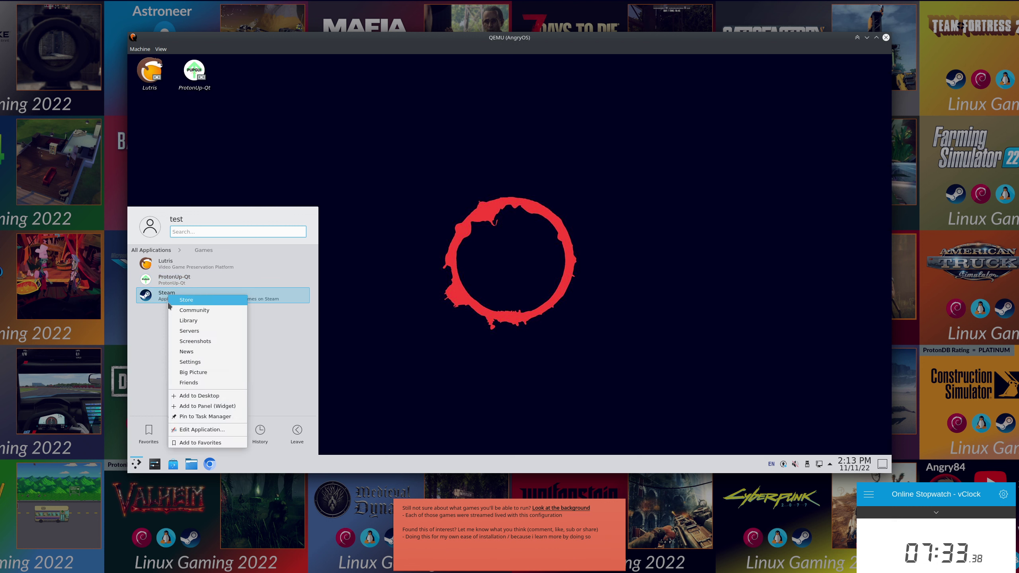
pyautogui.click(208, 396)
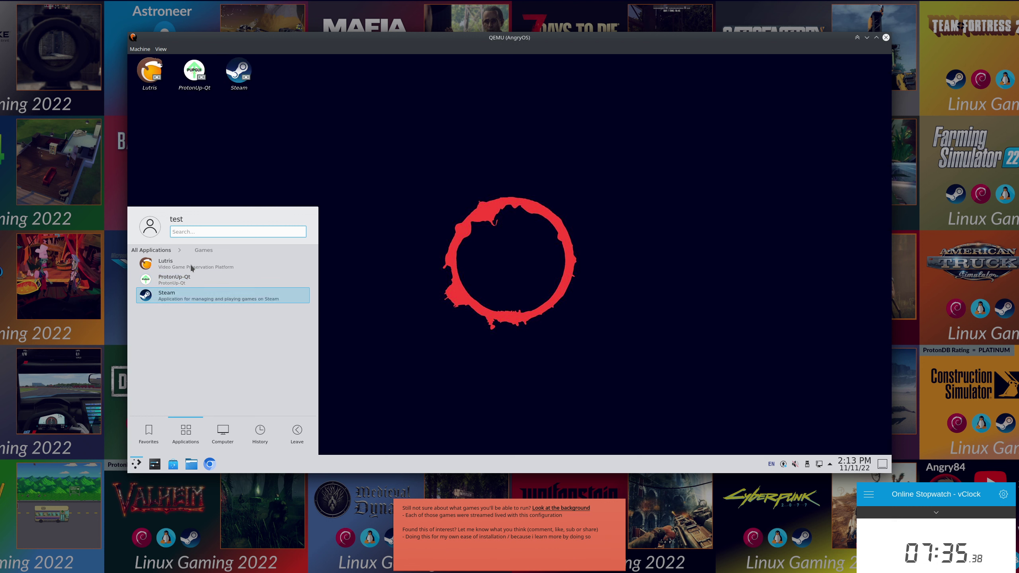
# Browse the System and Utilities categories, opening and cancelling the Bottles entry editor.
pyautogui.click(150, 250)
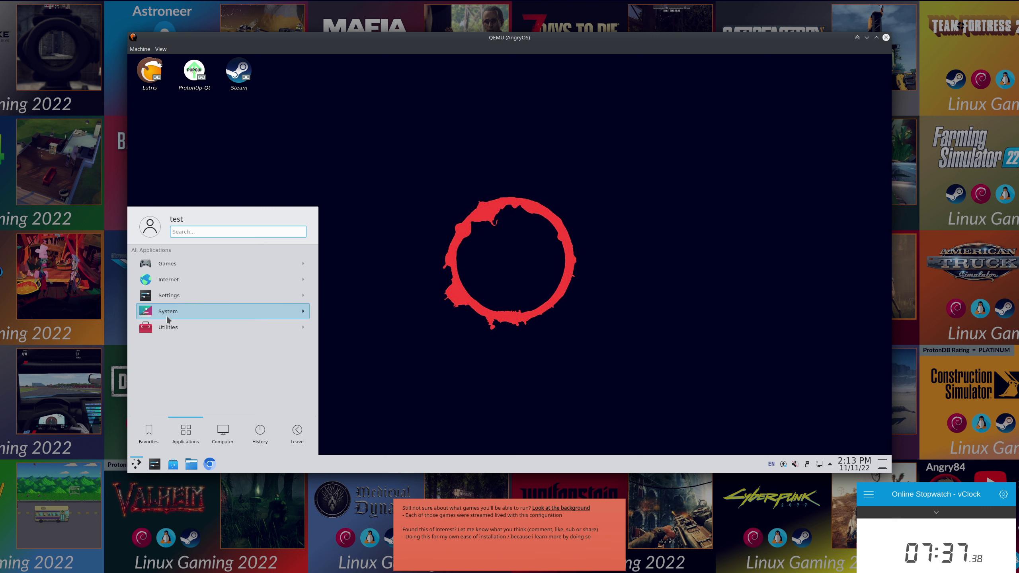
pyautogui.click(171, 317)
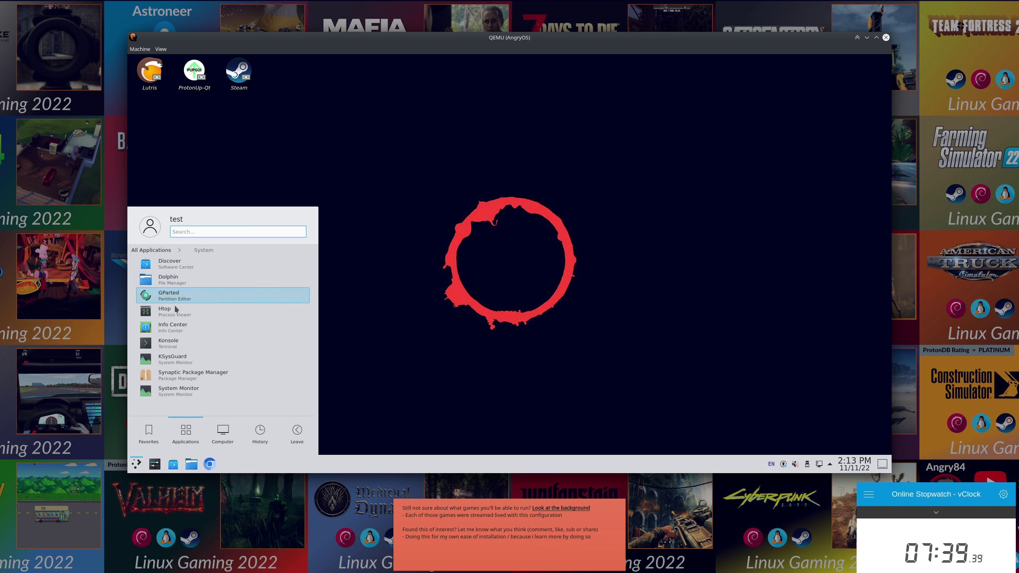
pyautogui.click(163, 250)
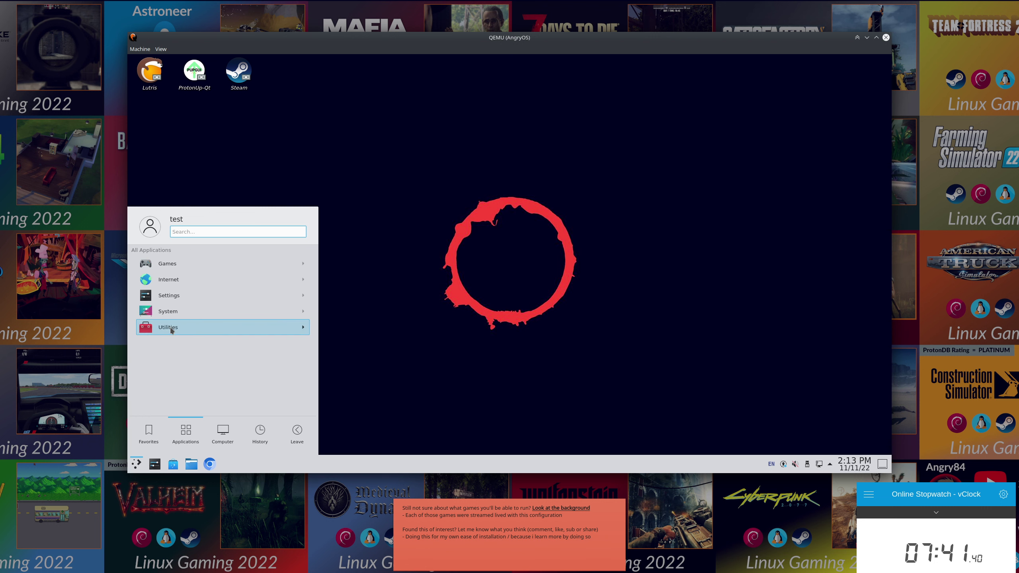
pyautogui.click(198, 298)
pyautogui.rightClick(167, 266)
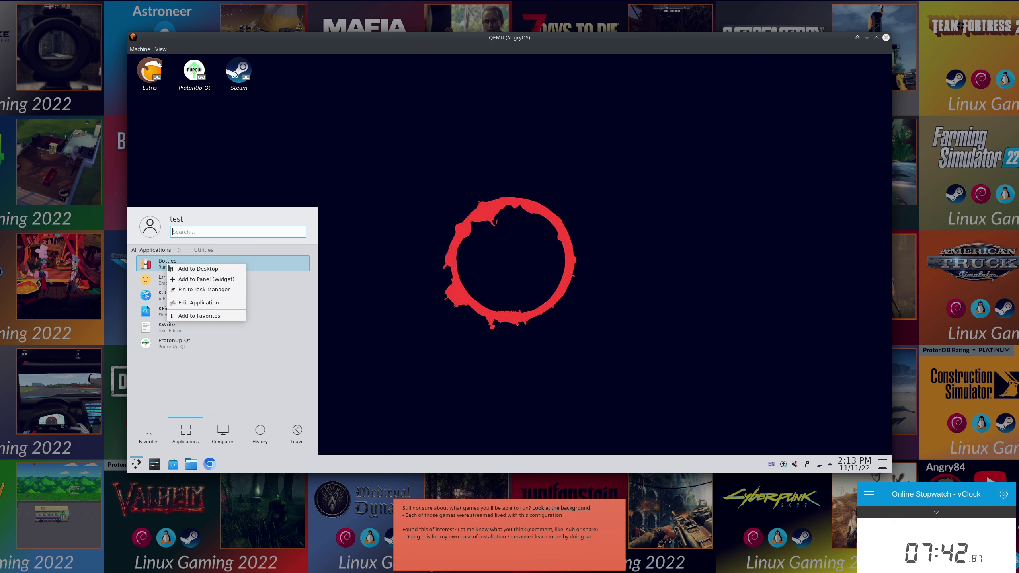
pyautogui.click(197, 303)
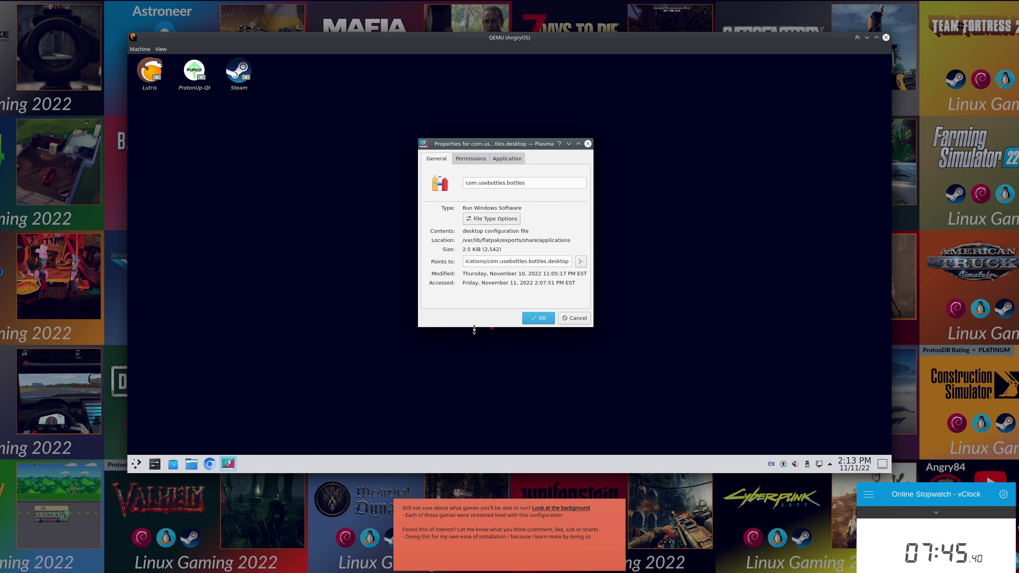
pyautogui.click(580, 319)
# Add Bottles from Utilities to the desktop, then launch Steam from its desktop icon.
pyautogui.click(136, 464)
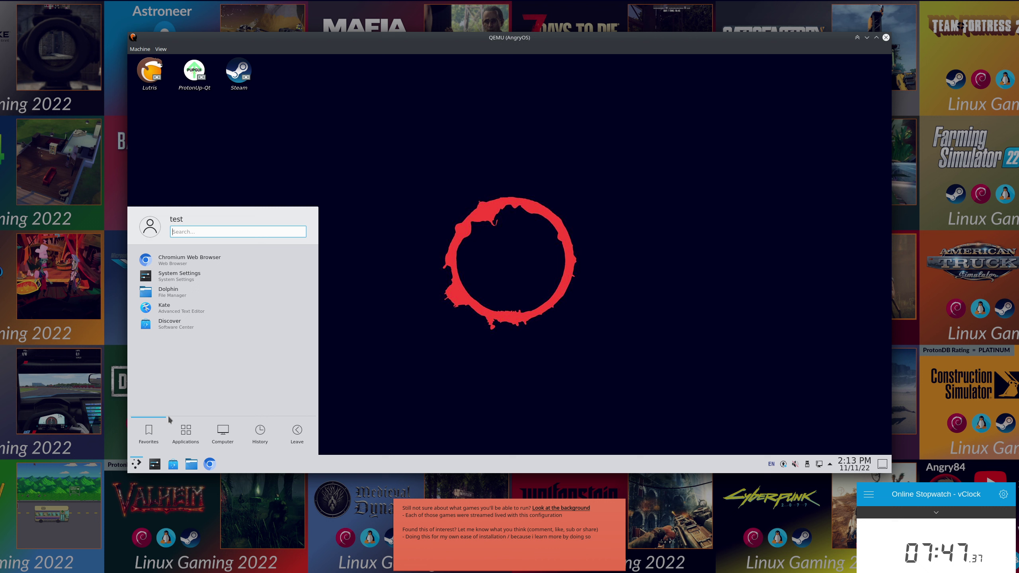
pyautogui.click(186, 431)
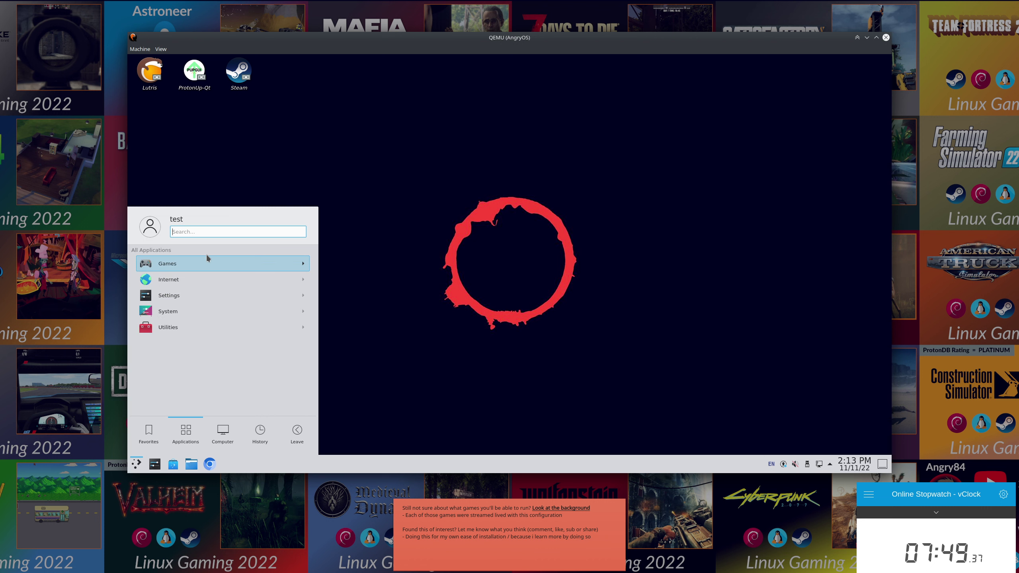
pyautogui.click(189, 326)
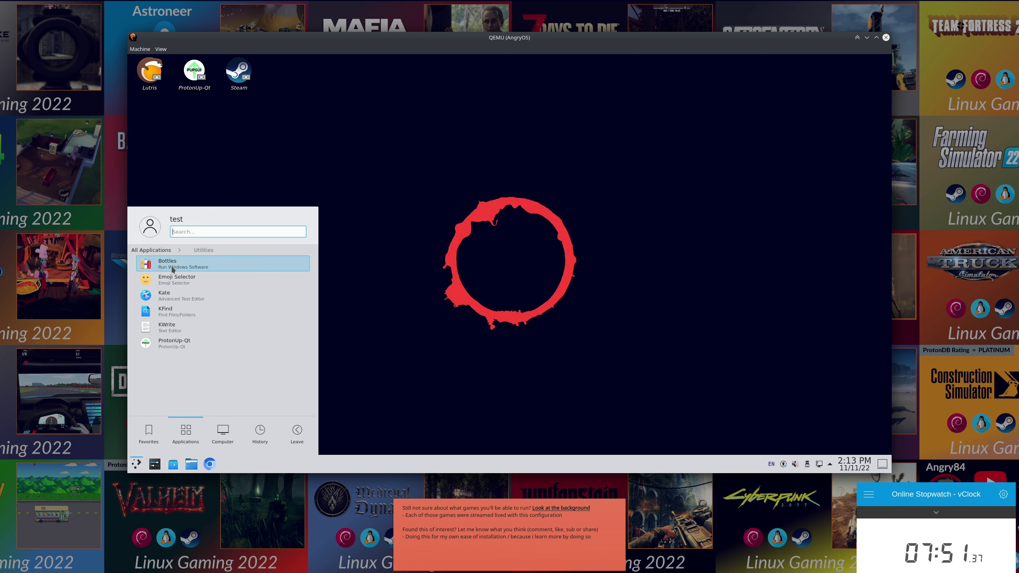
pyautogui.rightClick(172, 266)
pyautogui.click(208, 270)
pyautogui.click(296, 135)
pyautogui.click(284, 77)
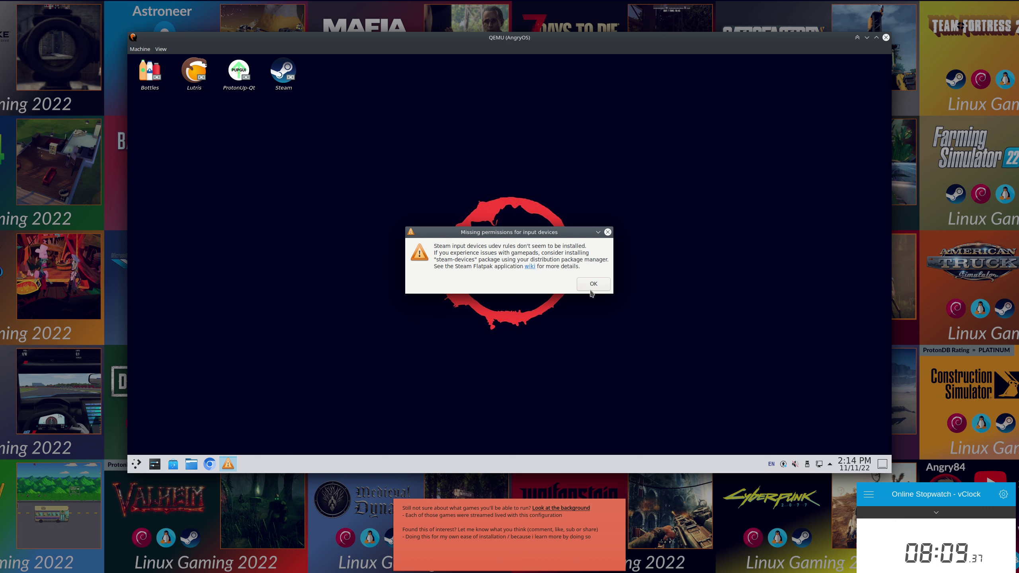
# Dismiss Steam's Missing permissions warning with OK.
pyautogui.click(591, 285)
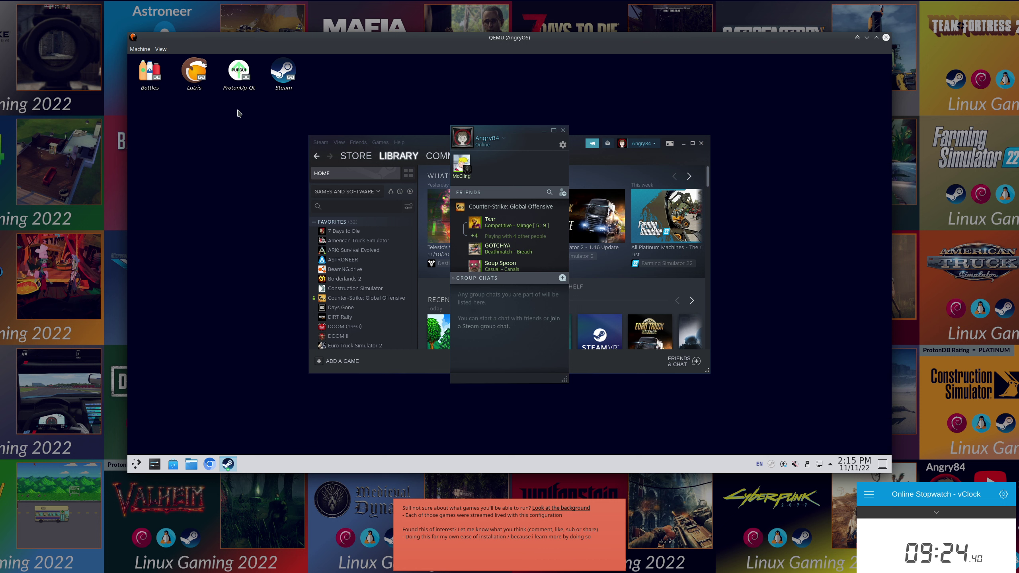
# Close the Friends window, drag Steam larger, and open Properties for The Sims 4.
pyautogui.click(564, 131)
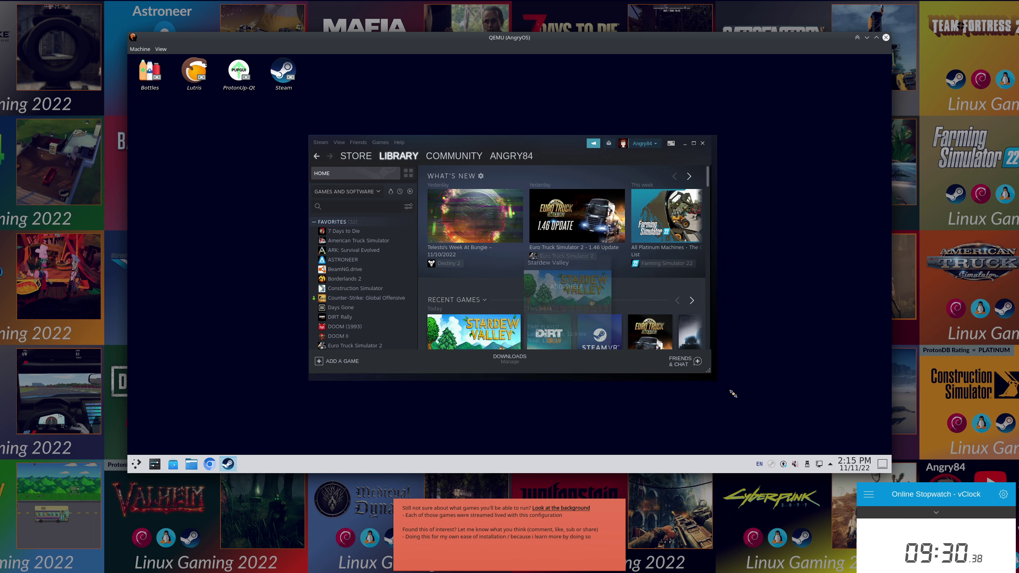
pyautogui.moveTo(706, 371); pyautogui.dragTo(800, 419)
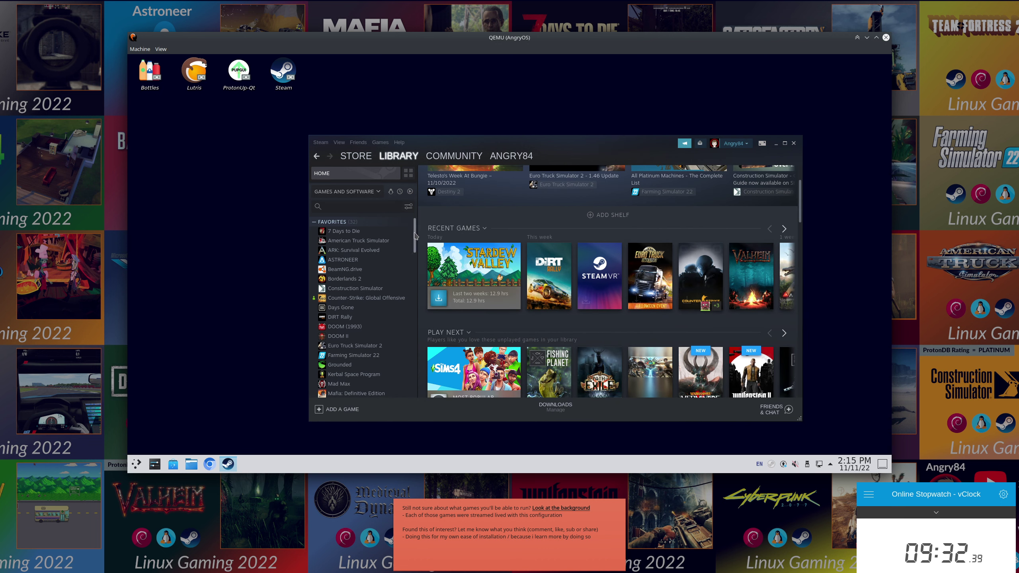
pyautogui.scroll(-3, 420, 257)
pyautogui.scroll(-5, 405, 289)
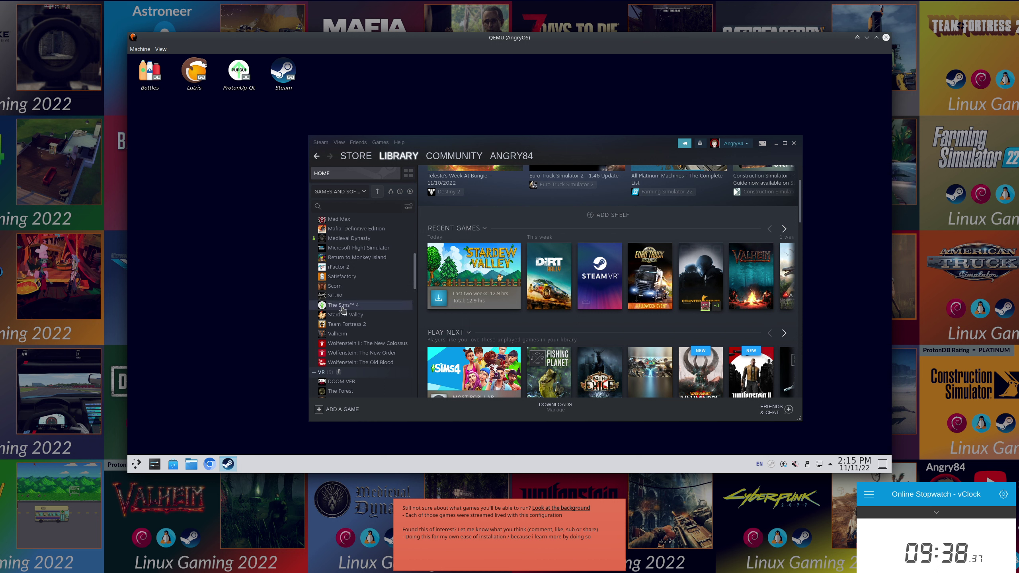
pyautogui.rightClick(343, 308)
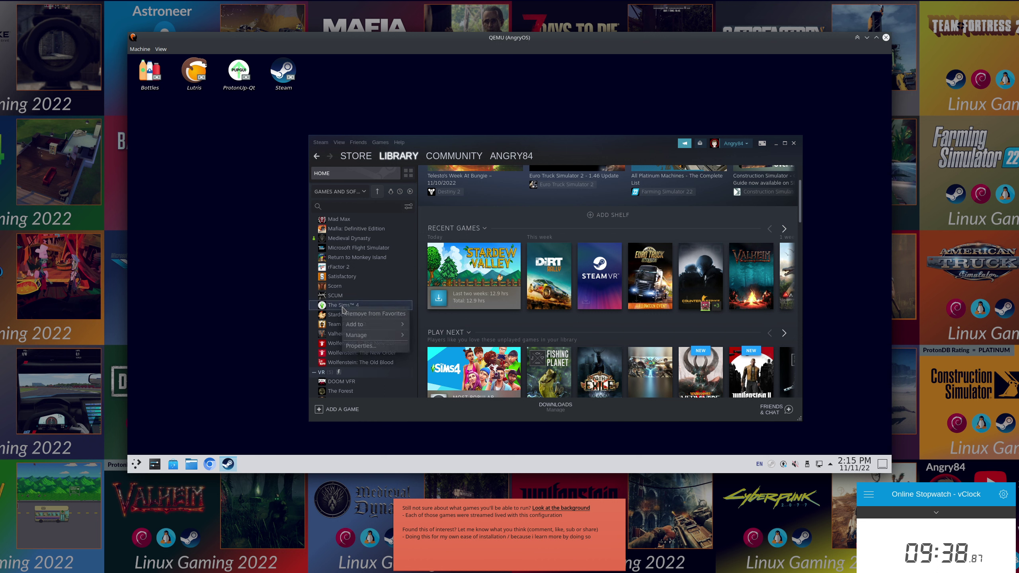
pyautogui.click(382, 351)
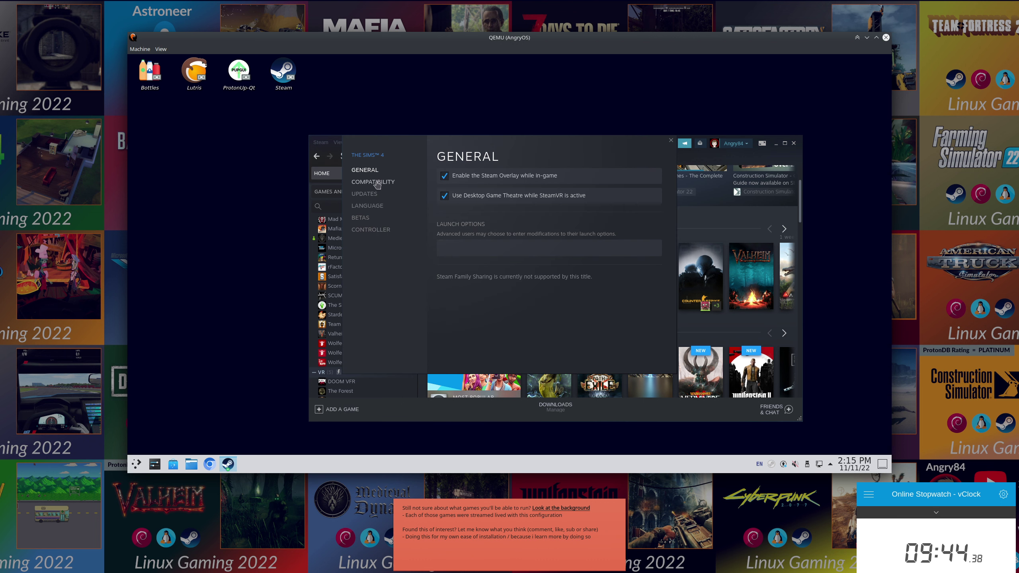
# Force The Sims 4 to run with the Proton 7.0-4 compatibility tool.
pyautogui.click(386, 183)
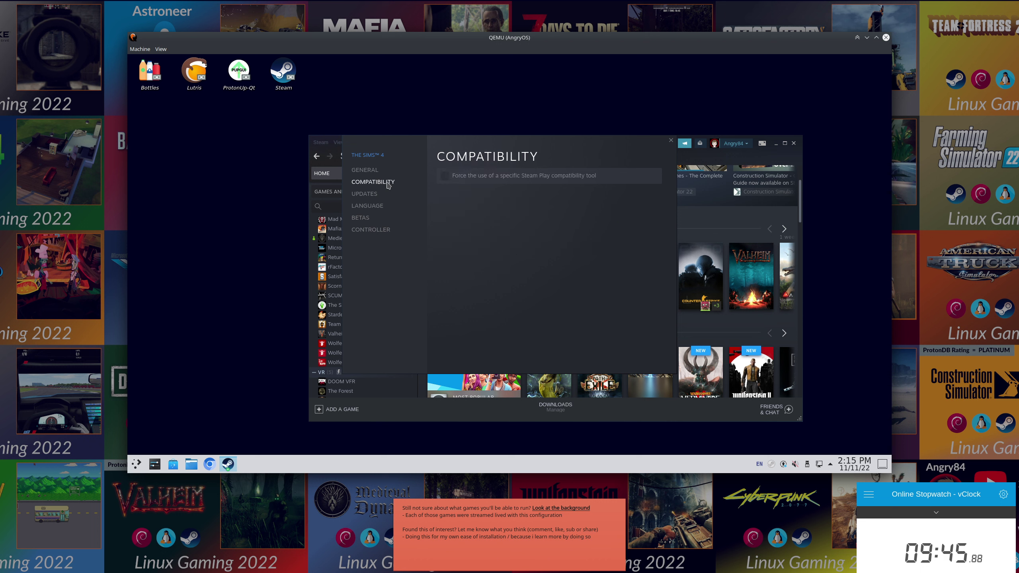
pyautogui.click(475, 177)
pyautogui.click(479, 197)
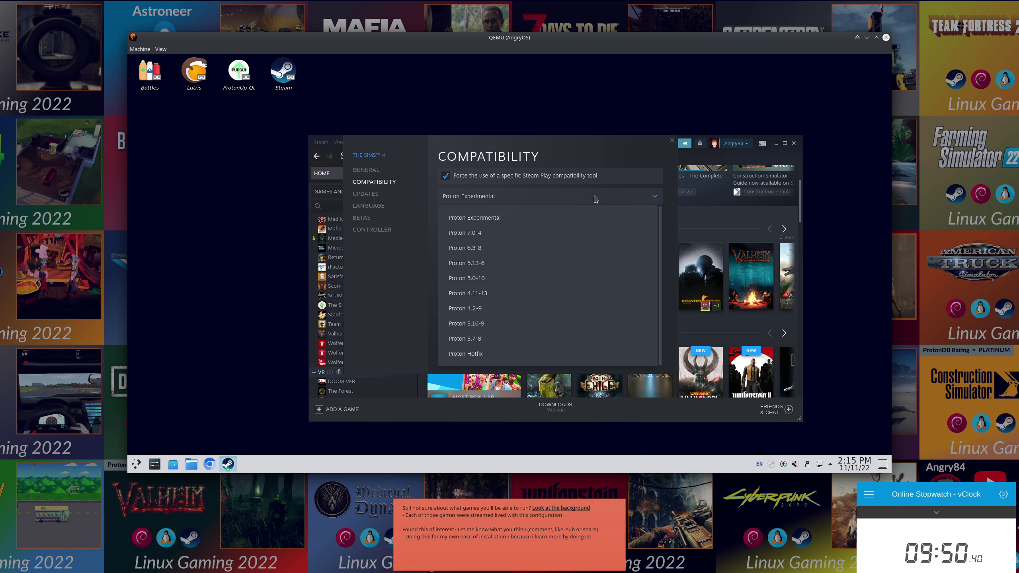
pyautogui.click(514, 231)
pyautogui.click(672, 140)
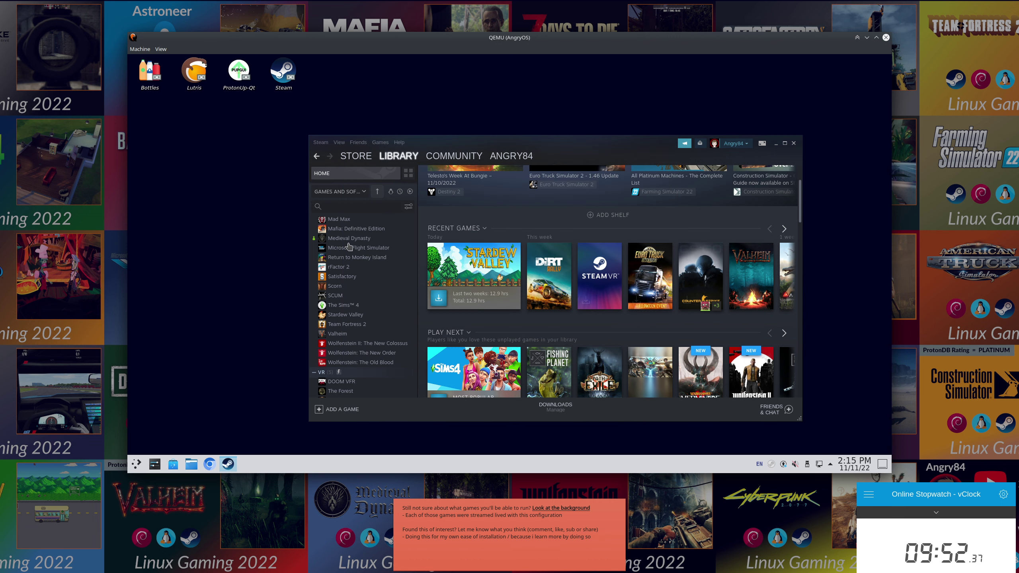
# Browse The Sims 4, Team Fortress 2 and Satisfactory pages, then return to library home.
pyautogui.click(343, 305)
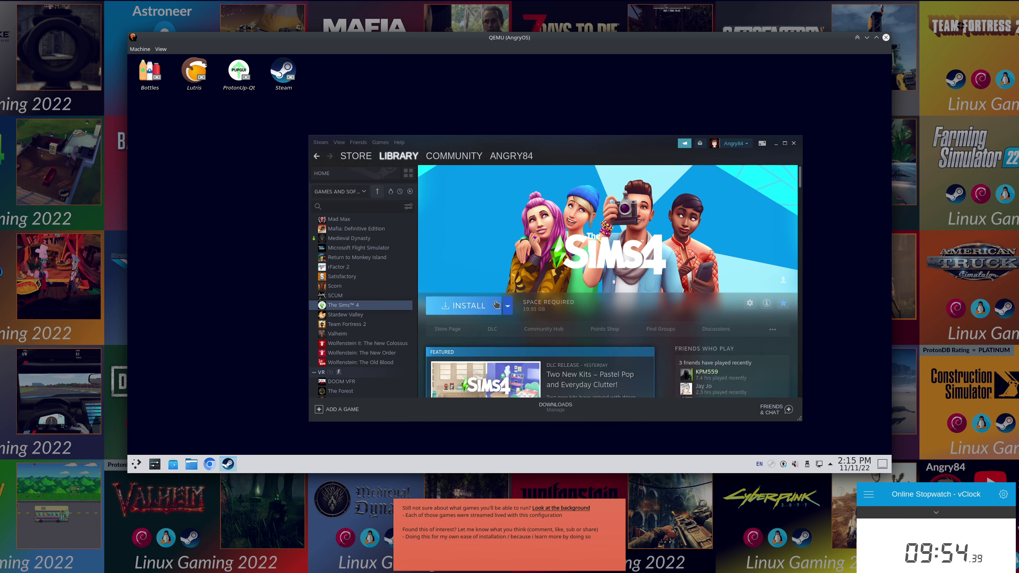
pyautogui.click(412, 323)
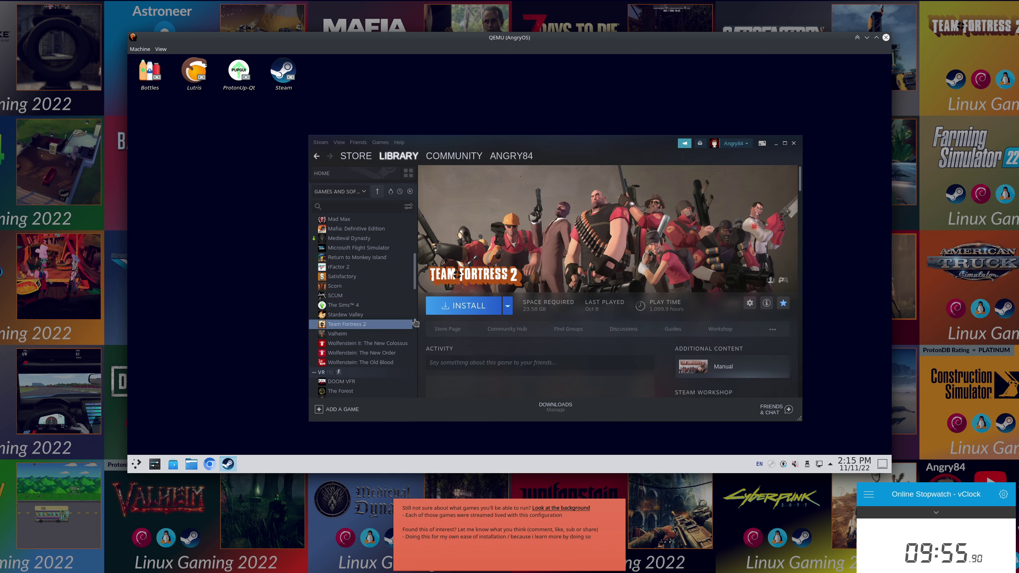
pyautogui.click(342, 277)
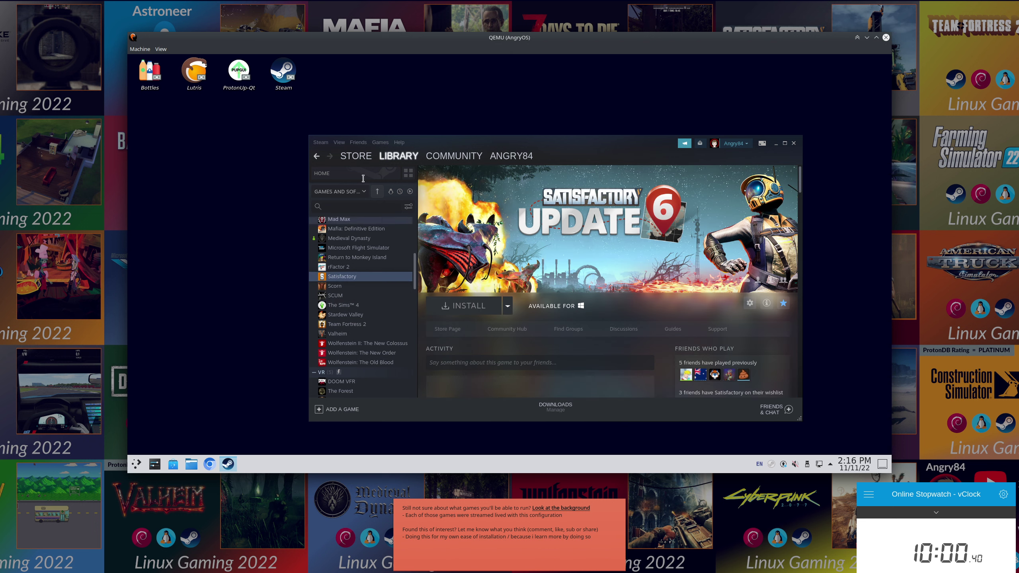
pyautogui.click(341, 173)
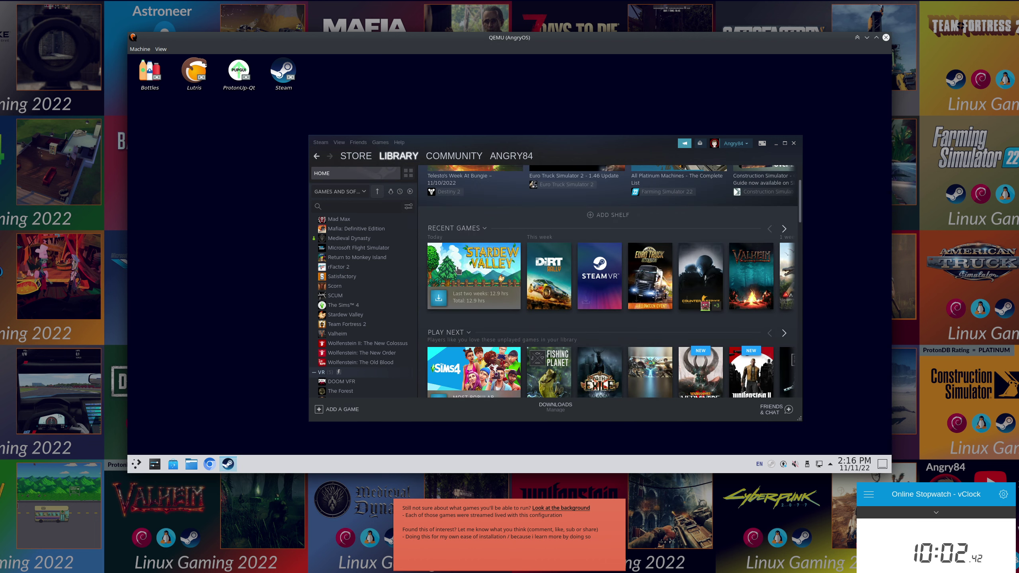
# Install Stardew Valley from its library card, confirming the install dialog so the 413.46 MB download starts.
pyautogui.click(439, 298)
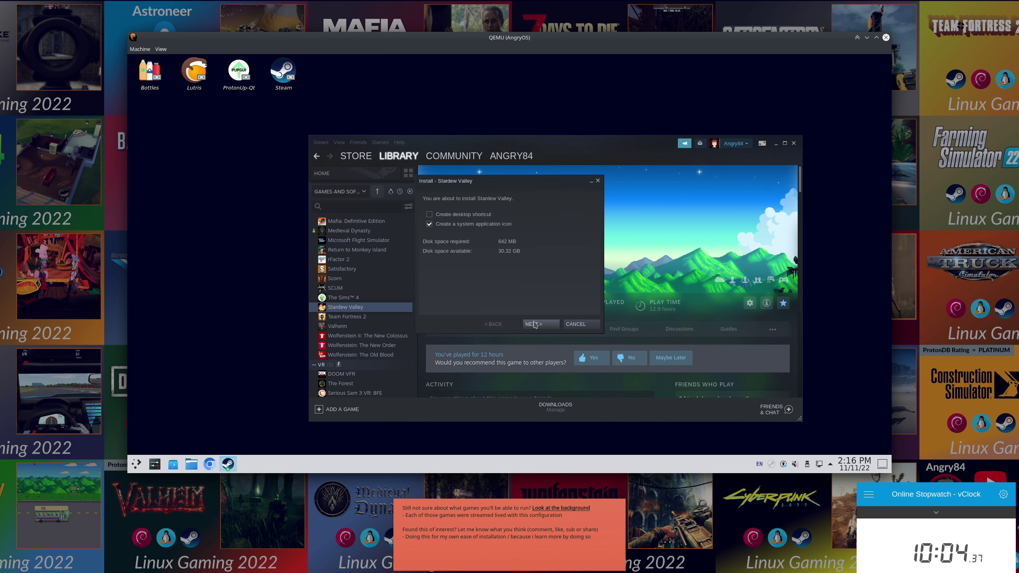
pyautogui.click(555, 325)
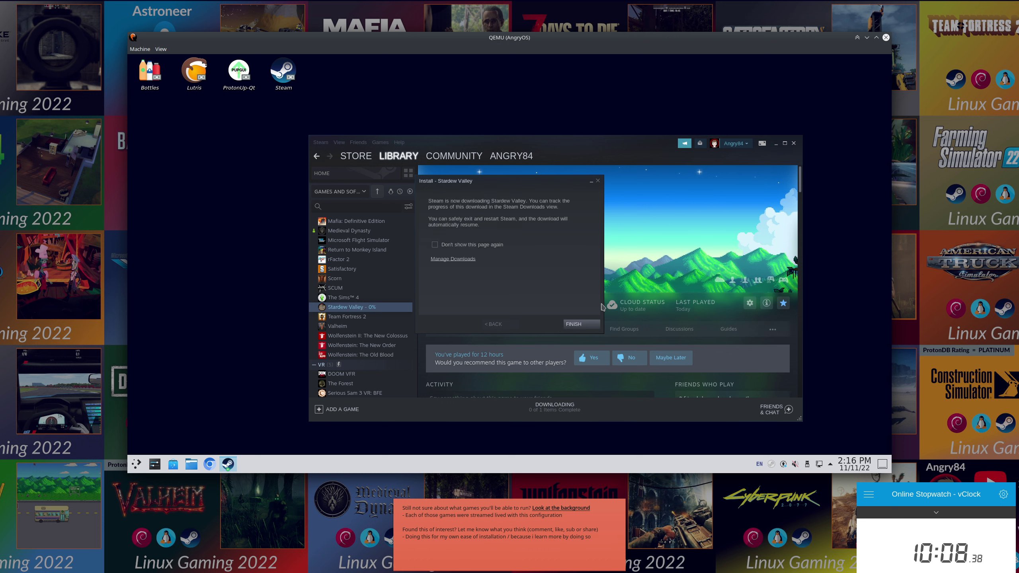
pyautogui.click(567, 325)
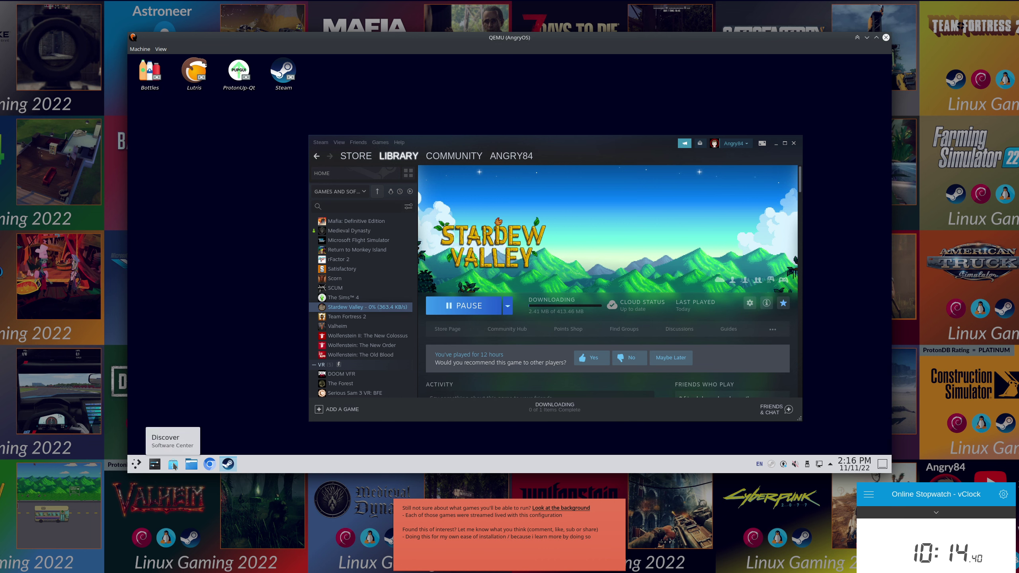
pyautogui.click(174, 465)
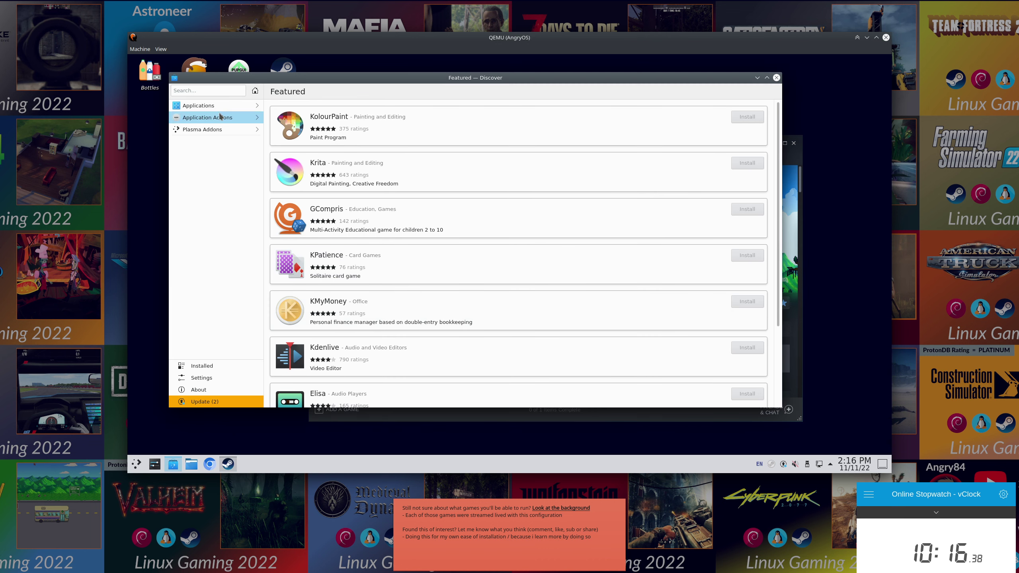
pyautogui.click(212, 93)
pyautogui.write('Discord')
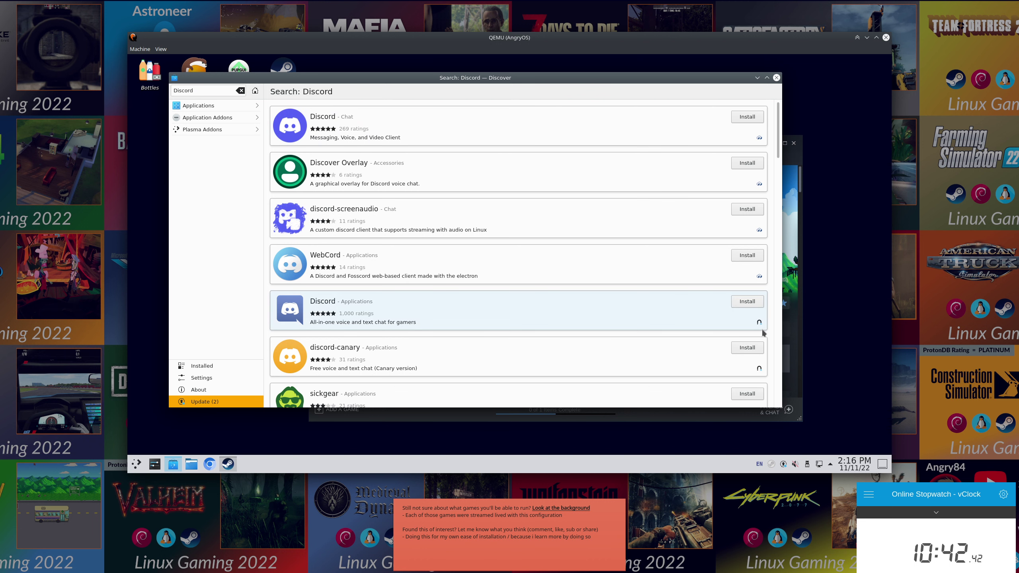
# Close the software center, watch Stardew Valley finish downloading, then return to its library page.
pyautogui.click(776, 78)
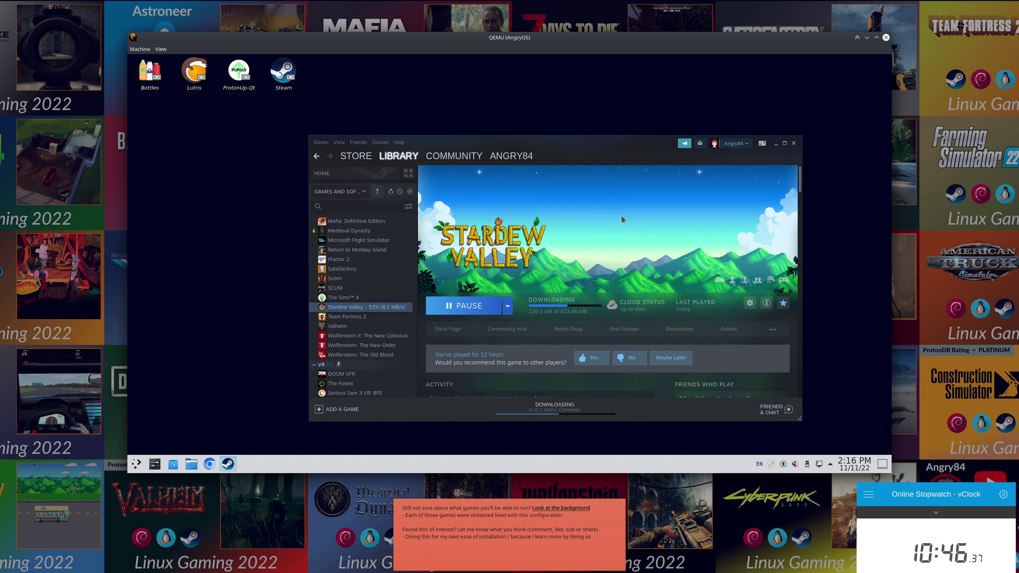
pyautogui.click(555, 407)
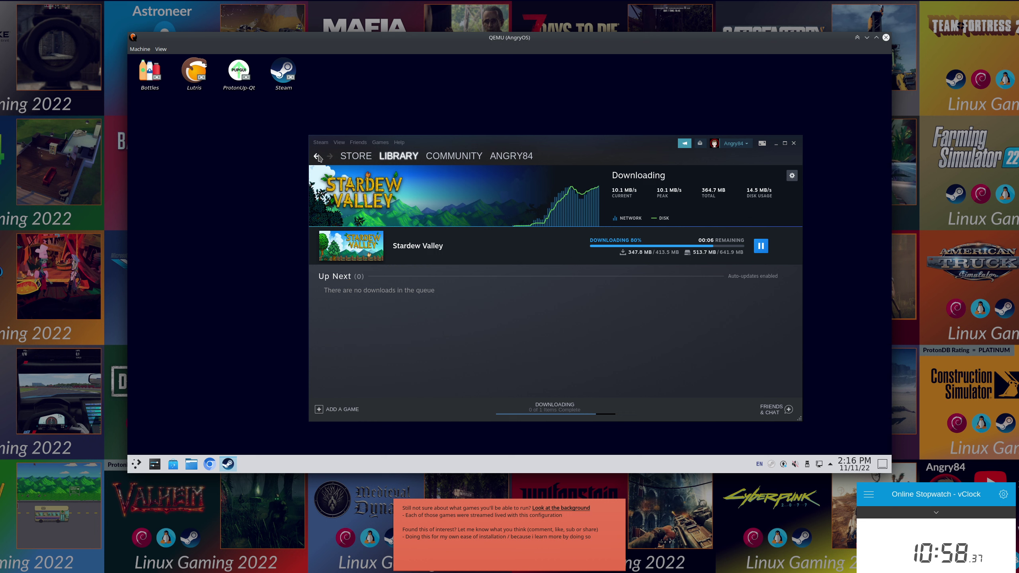
pyautogui.click(316, 157)
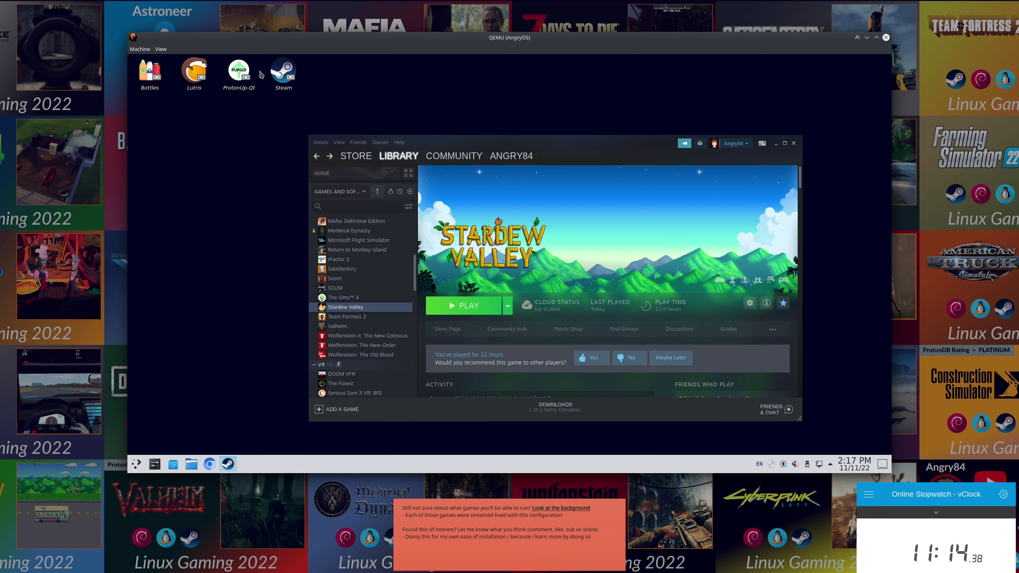
# Launch Stardew Valley with music muted, skip the intro, view the two saved farms, then go back.
pyautogui.click(484, 312)
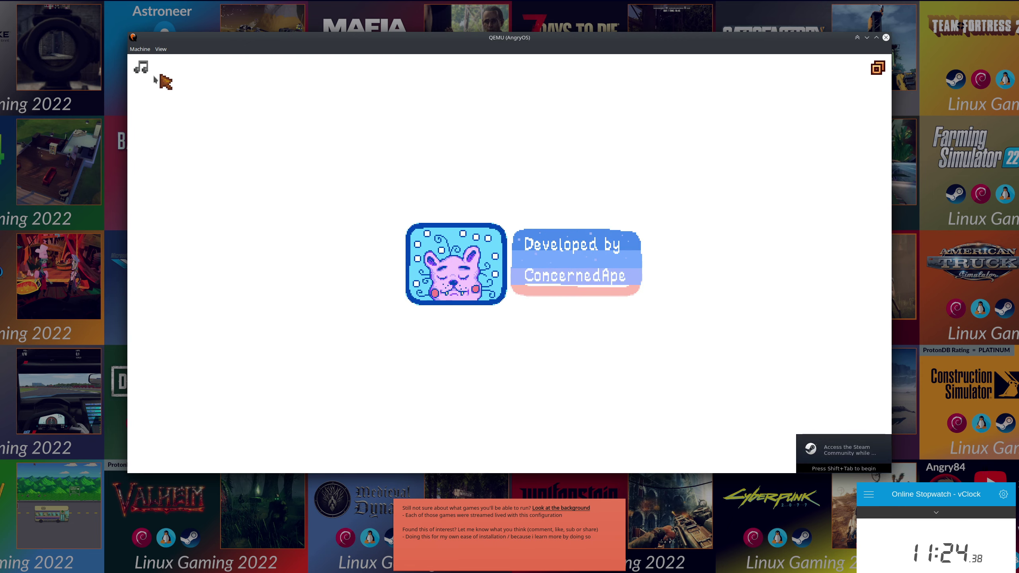
pyautogui.click(142, 68)
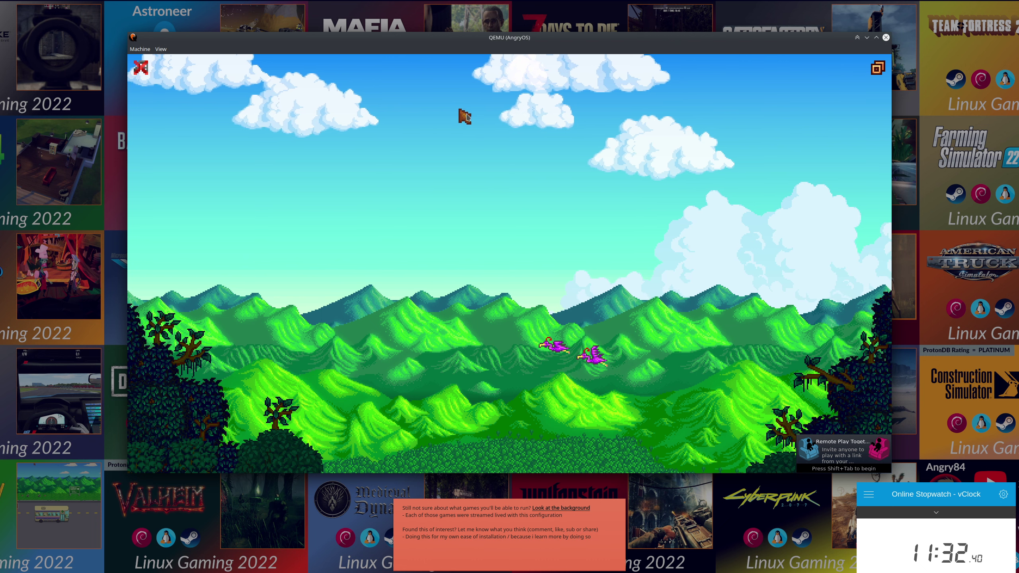
pyautogui.click(528, 192)
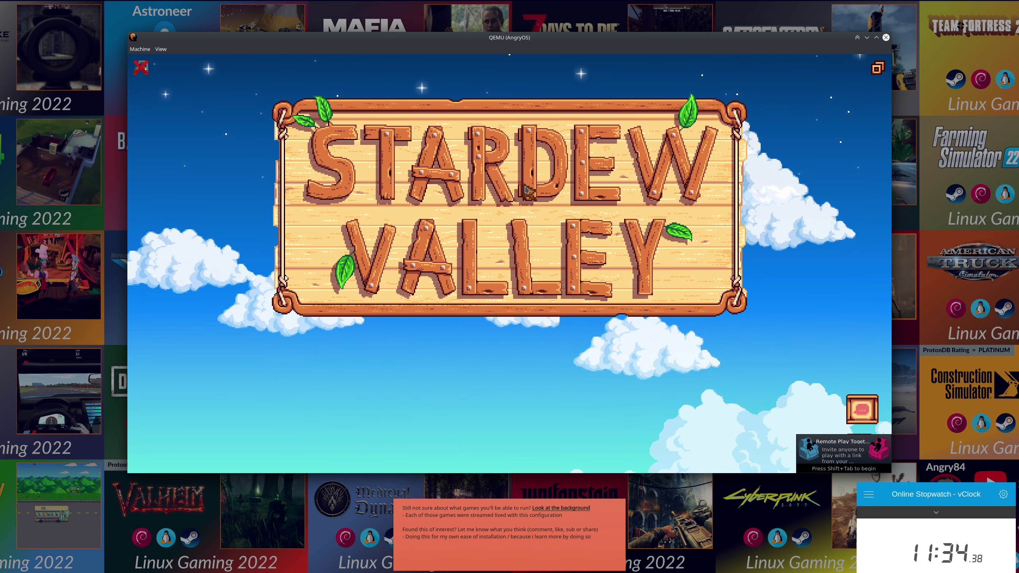
pyautogui.click(478, 419)
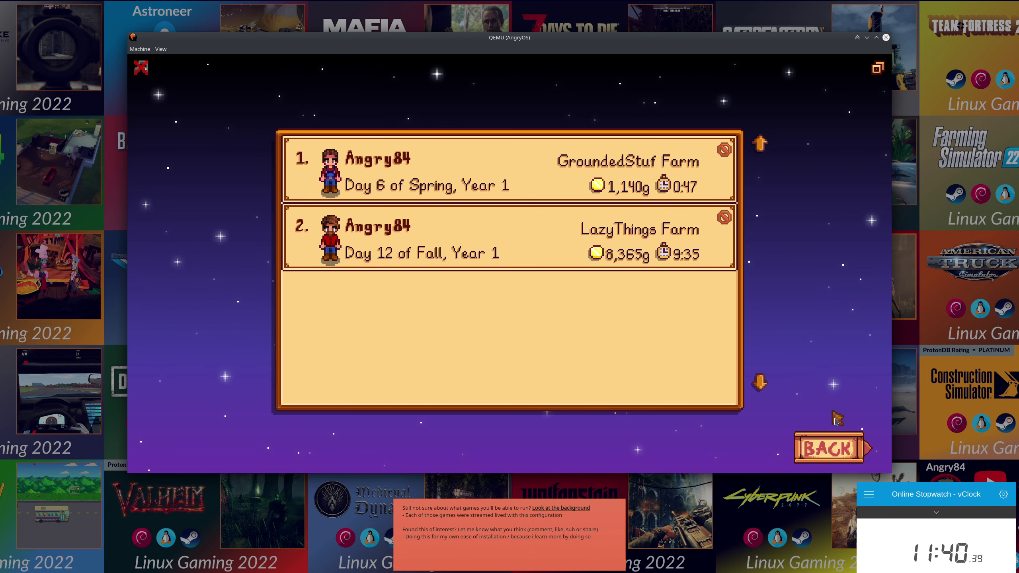
pyautogui.click(830, 443)
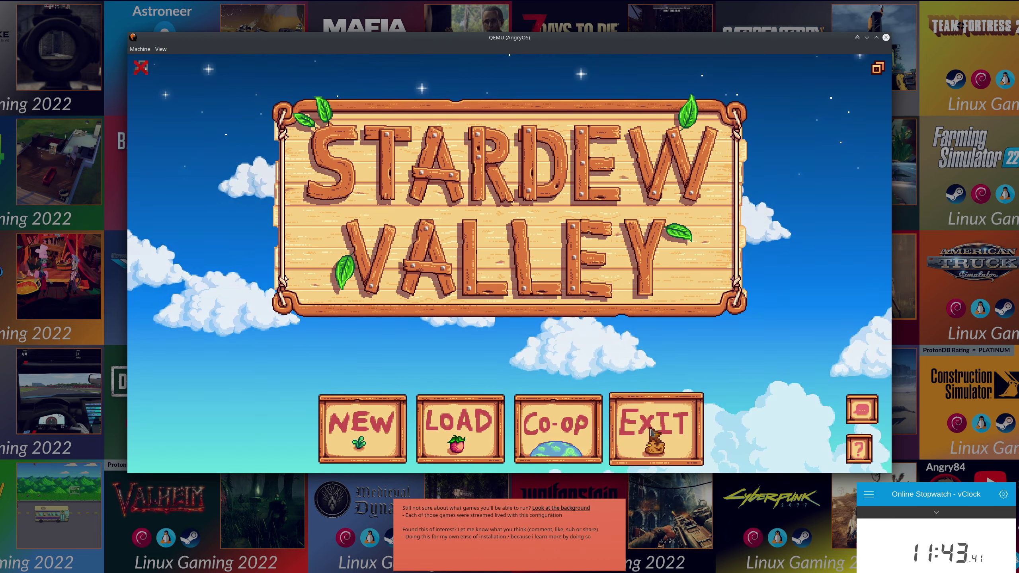
# Exit Stardew Valley, move the Steam window up and left, then close Steam.
pyautogui.click(652, 433)
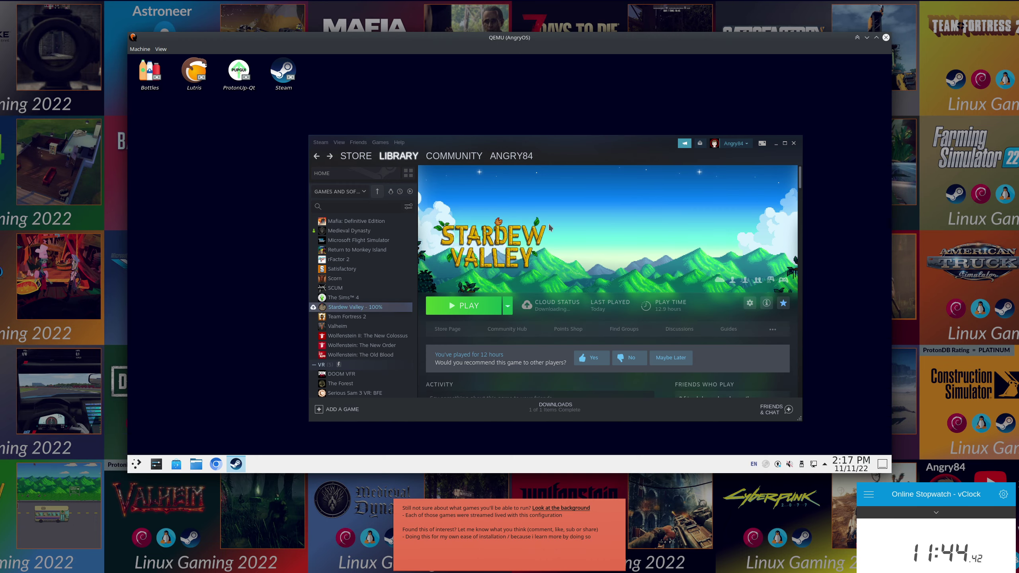
pyautogui.moveTo(489, 143); pyautogui.dragTo(474, 125)
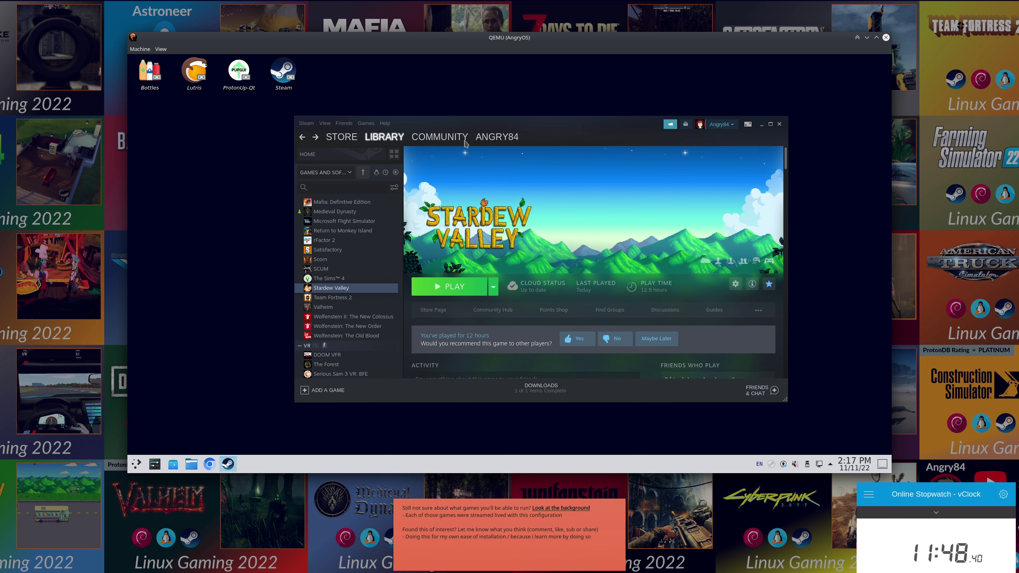
pyautogui.click(778, 125)
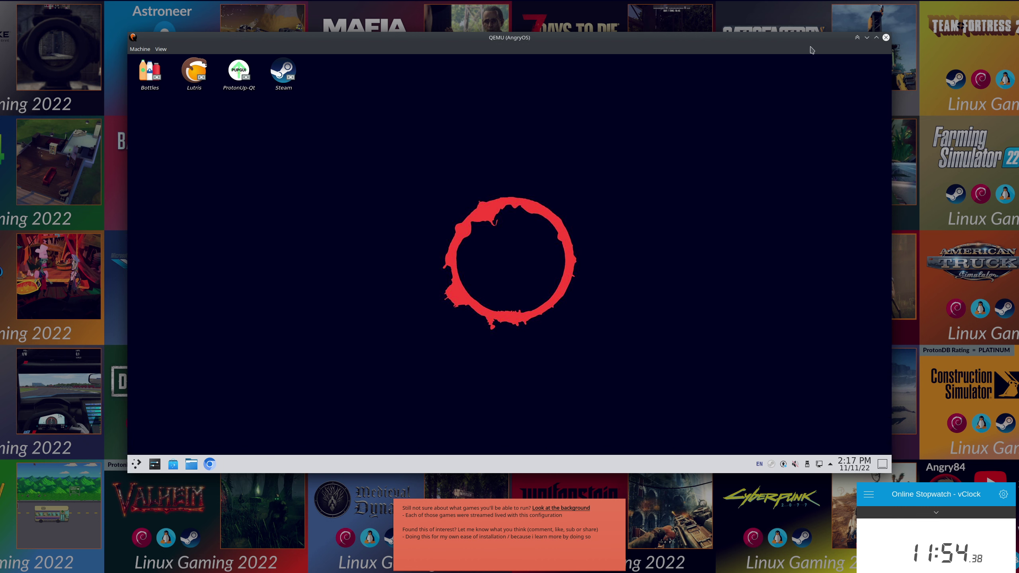
pyautogui.click(885, 38)
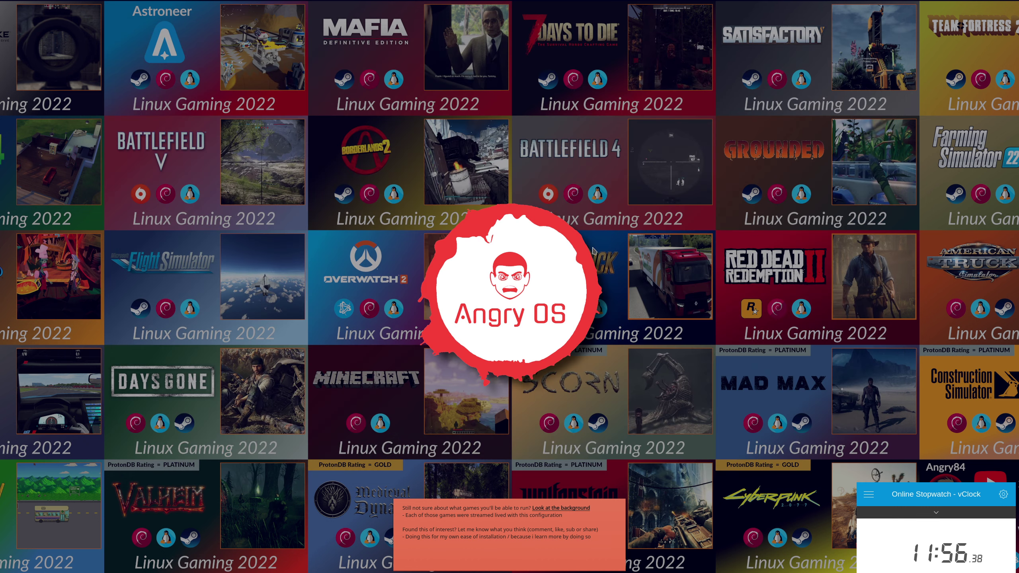